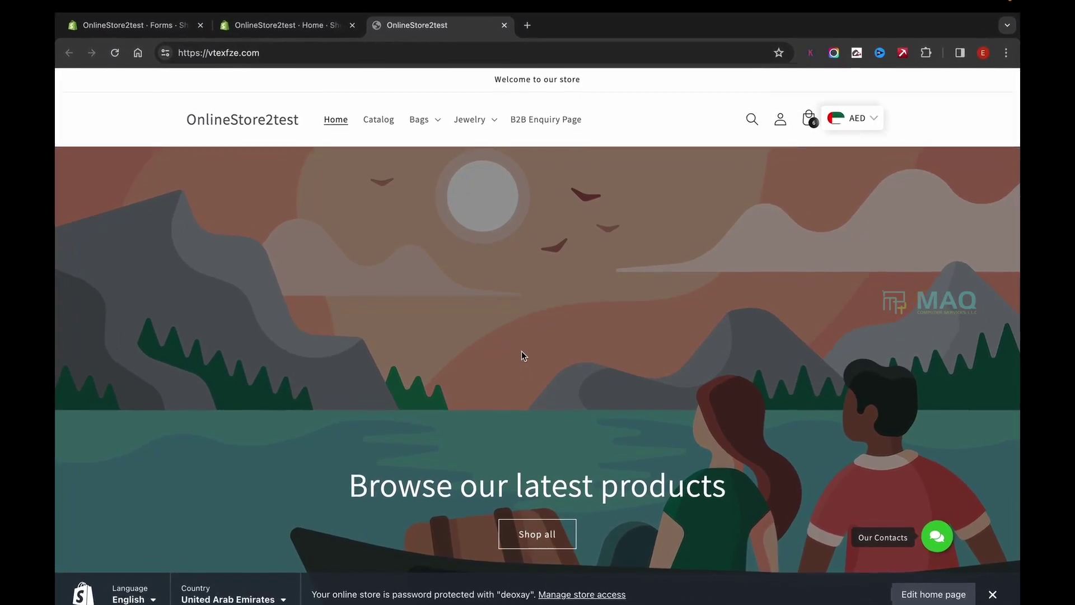
- View the Basic Berrries - Coconut page from Featured products, then go back to the admin Home dashboard
{"action": "scroll", "coordinate": [522, 351], "scroll_direction": "down", "scroll_amount": 8}
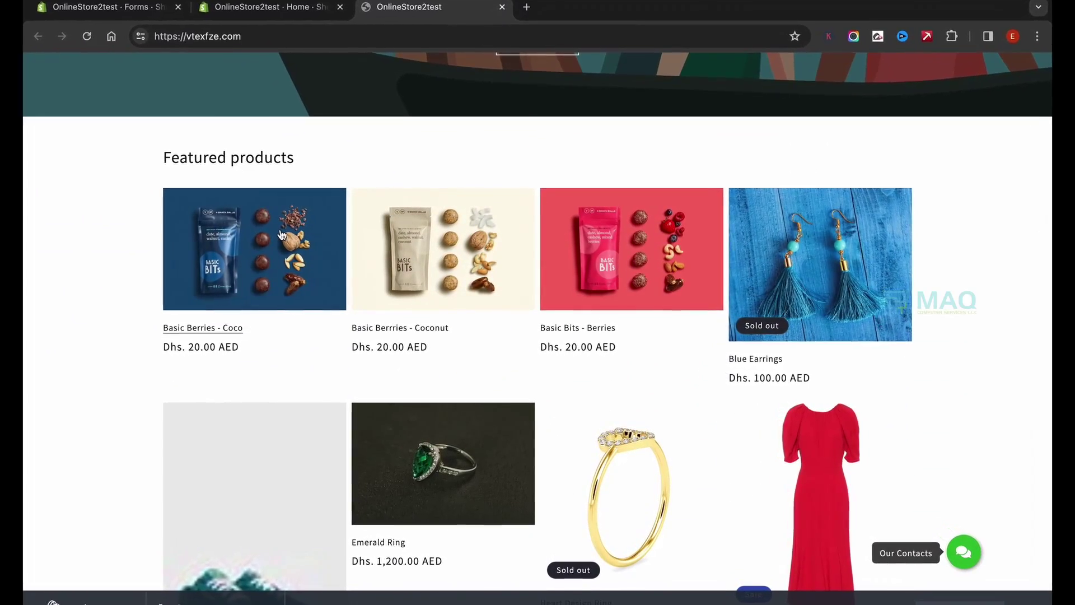
{"action": "left_click", "coordinate": [402, 327]}
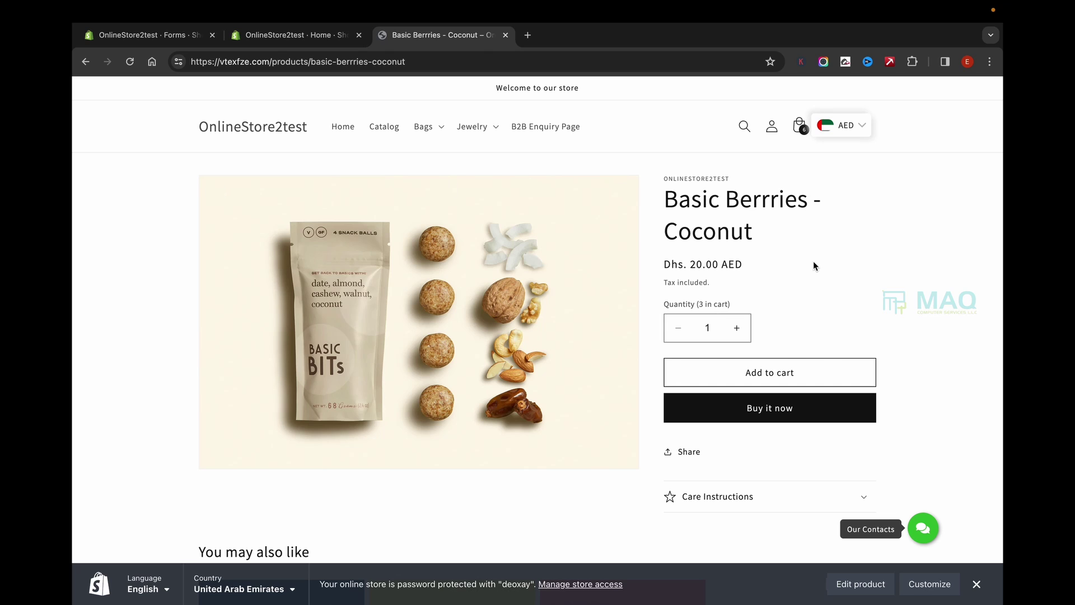
{"action": "left_click", "coordinate": [322, 38]}
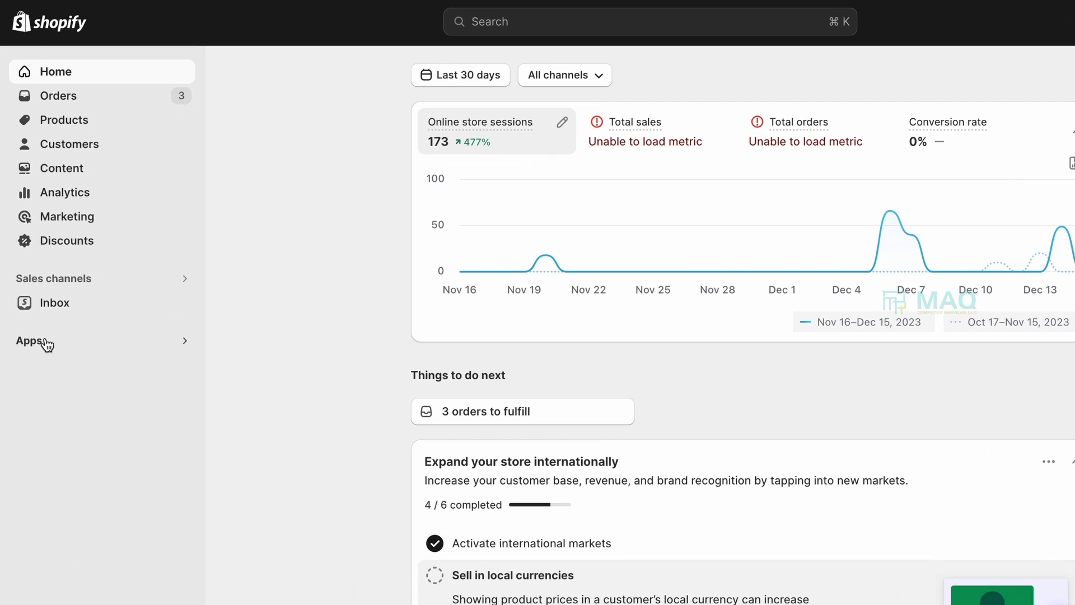
- From Online Store, open the theme editor's Products templates and begin a new template
{"action": "left_click", "coordinate": [90, 279]}
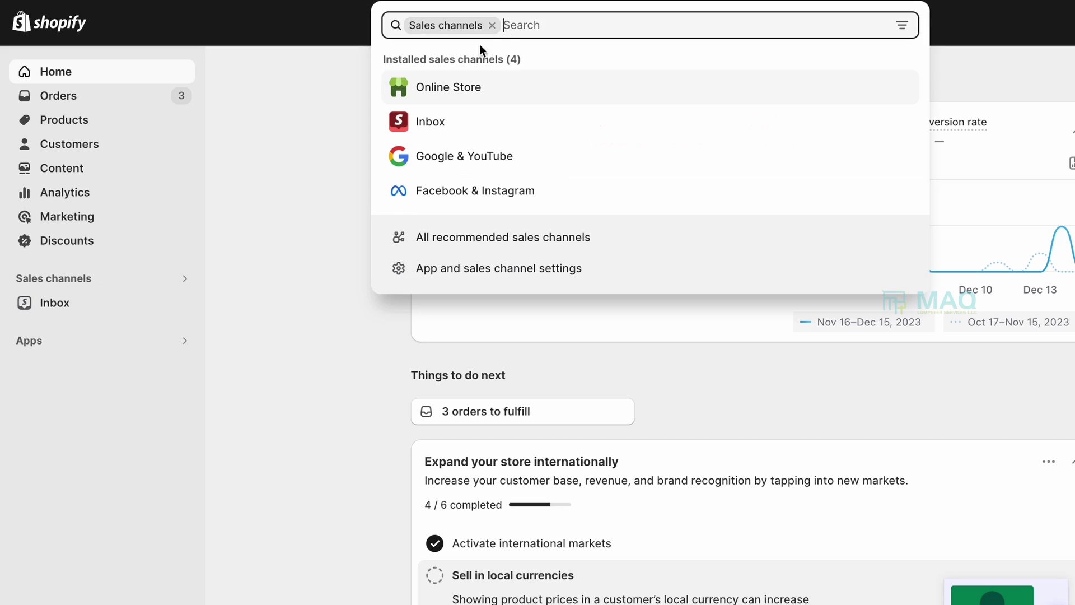
{"action": "left_click", "coordinate": [475, 89]}
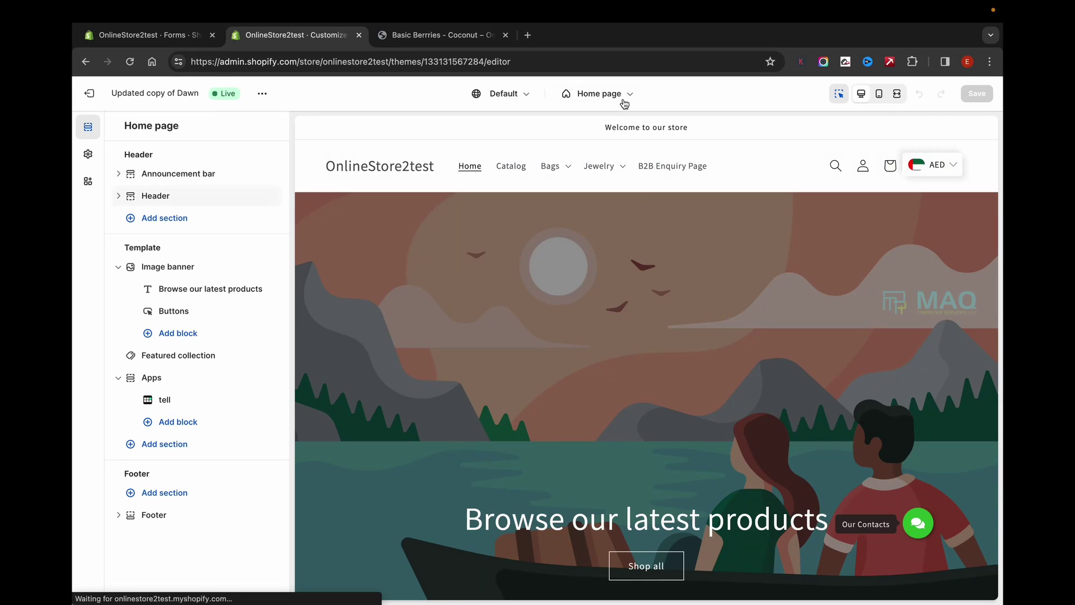
{"action": "left_click", "coordinate": [562, 26]}
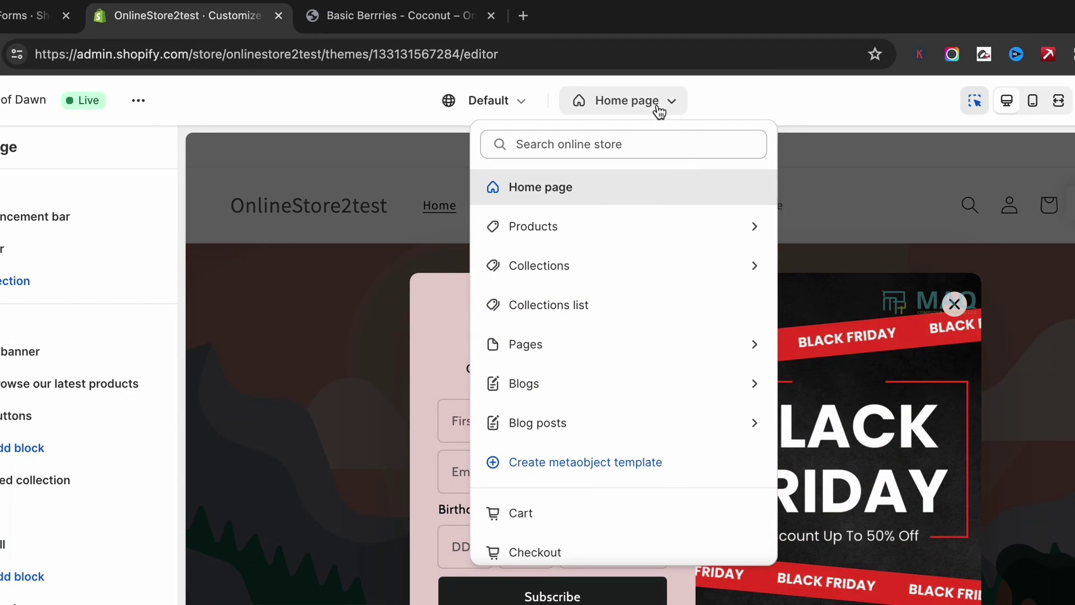
{"action": "left_click", "coordinate": [577, 224]}
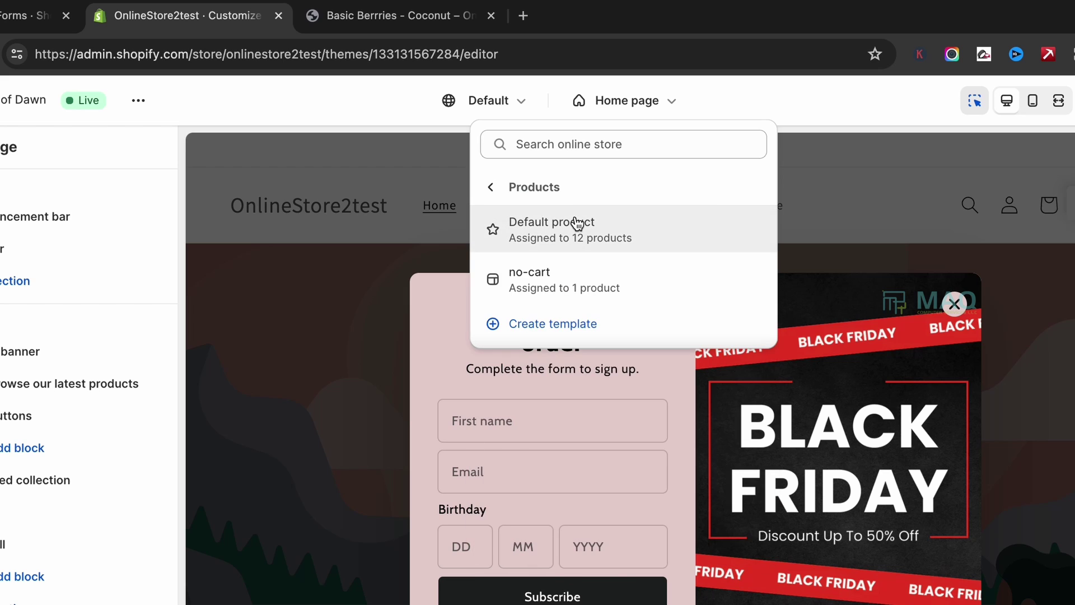
{"action": "left_click", "coordinate": [542, 325]}
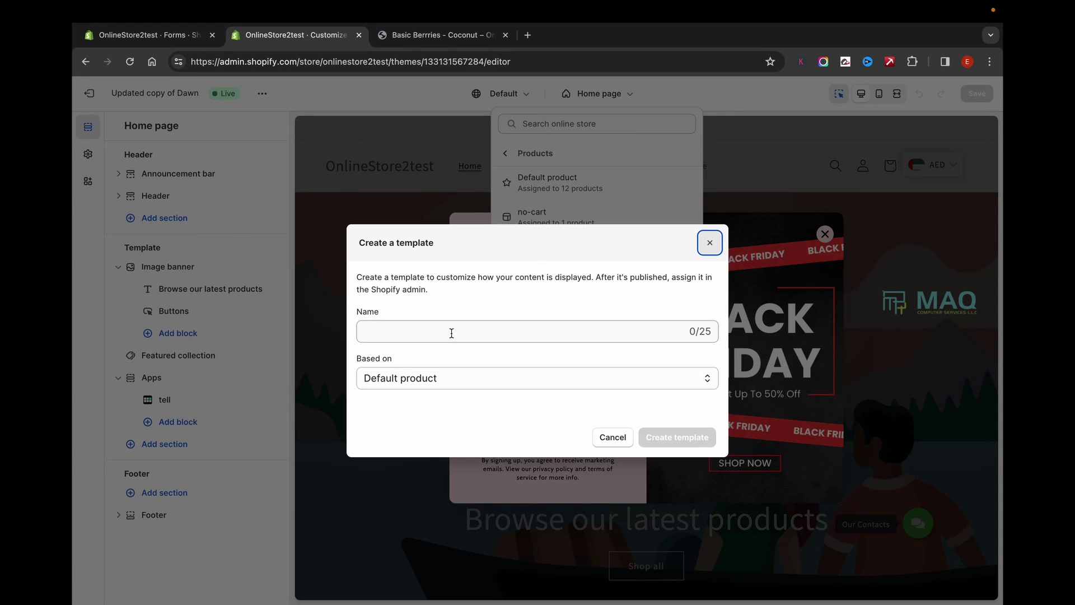
- Create a product template named 'Enquiry Products' based on Default product
{"action": "left_click", "coordinate": [451, 333]}
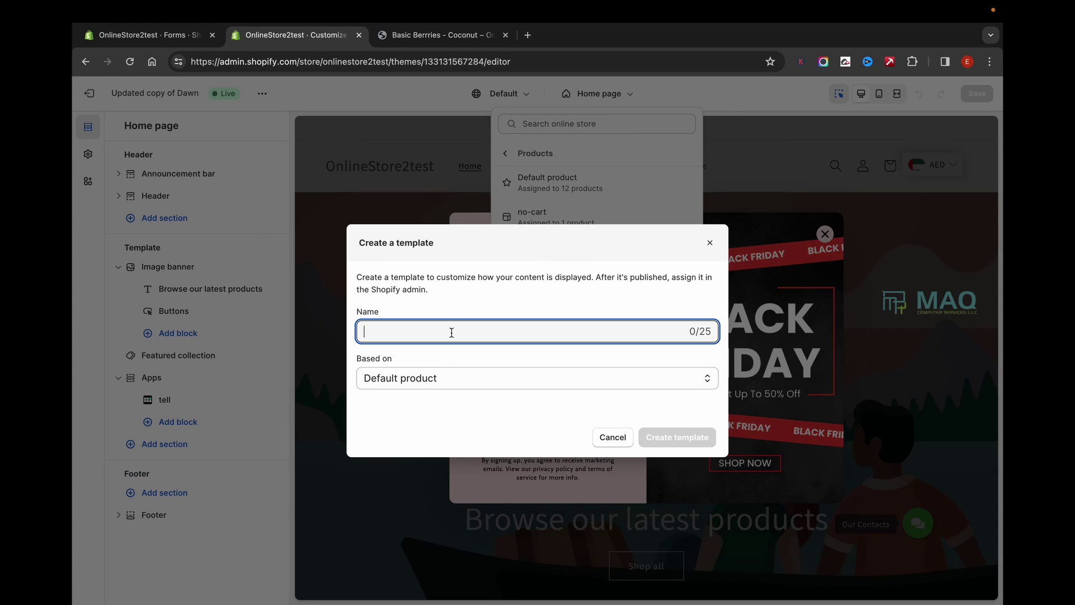
{"action": "type", "text": "Enquiry Products"}
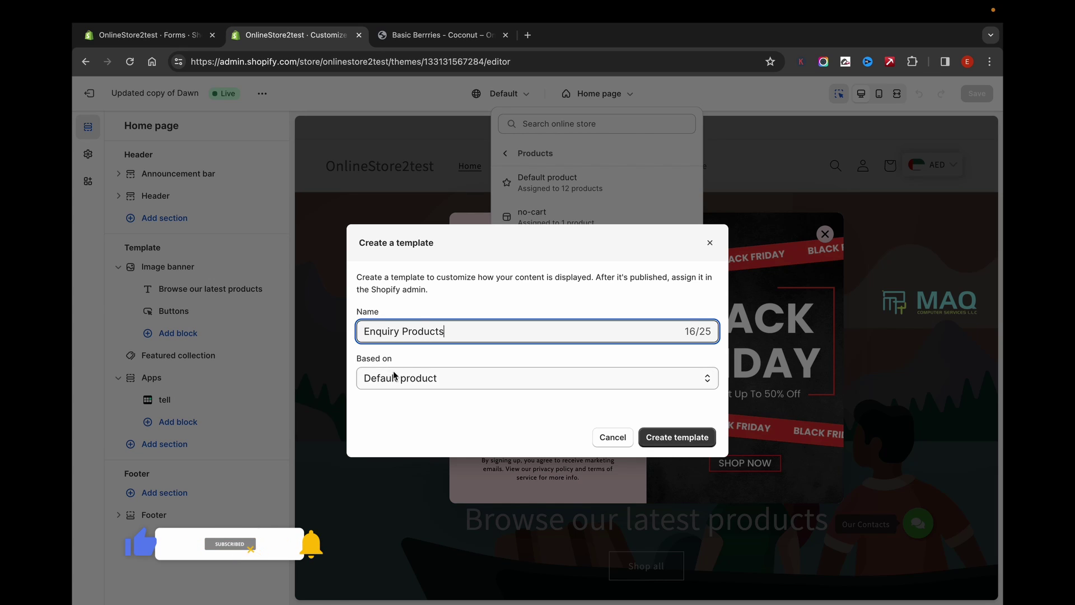
{"action": "left_click", "coordinate": [394, 375]}
{"action": "left_click", "coordinate": [394, 375]}
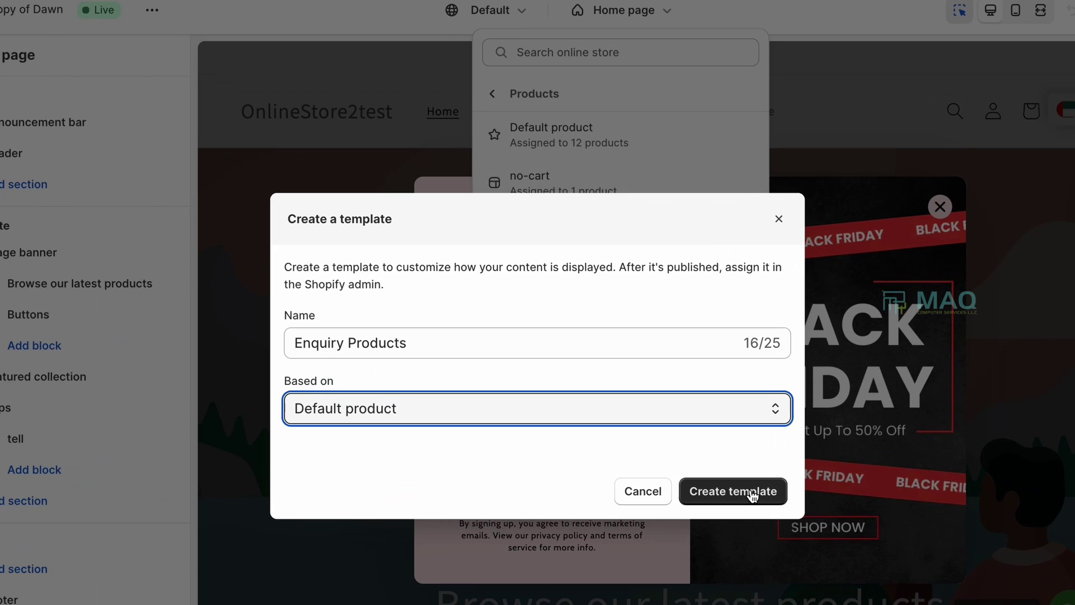
{"action": "left_click", "coordinate": [690, 436]}
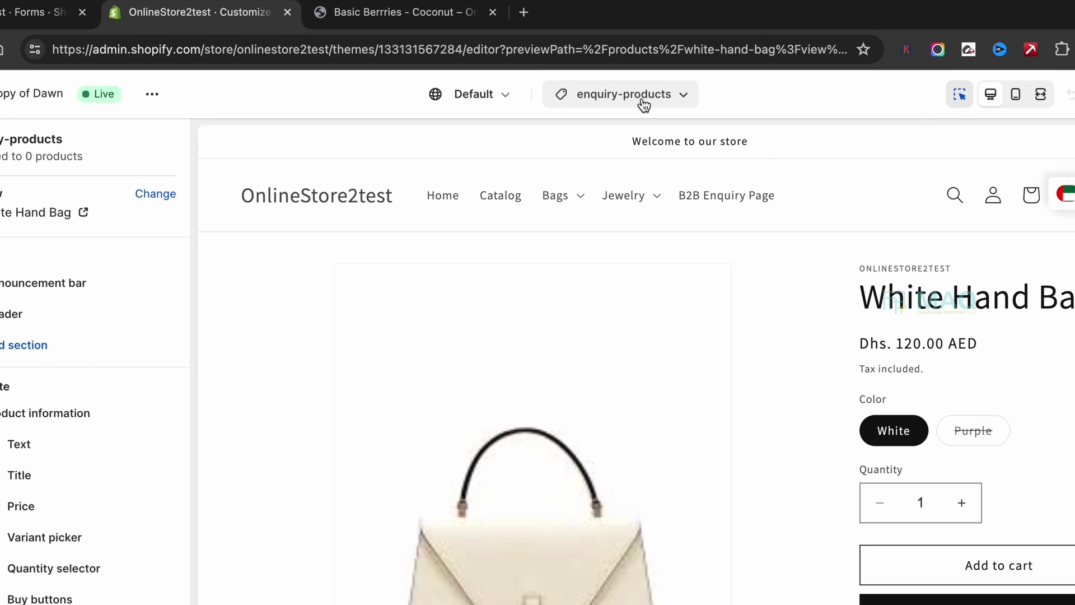
- Switch the editor from Default product to the enquiry-products template and close the Black Friday popup
{"action": "left_click", "coordinate": [644, 101]}
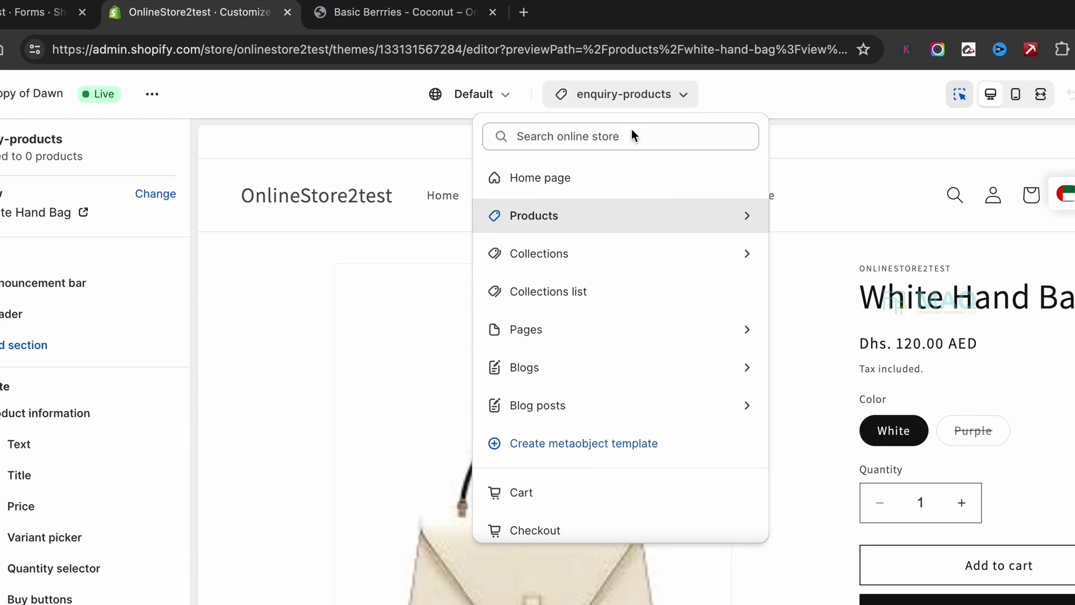
{"action": "left_click", "coordinate": [588, 215]}
{"action": "left_click", "coordinate": [568, 226]}
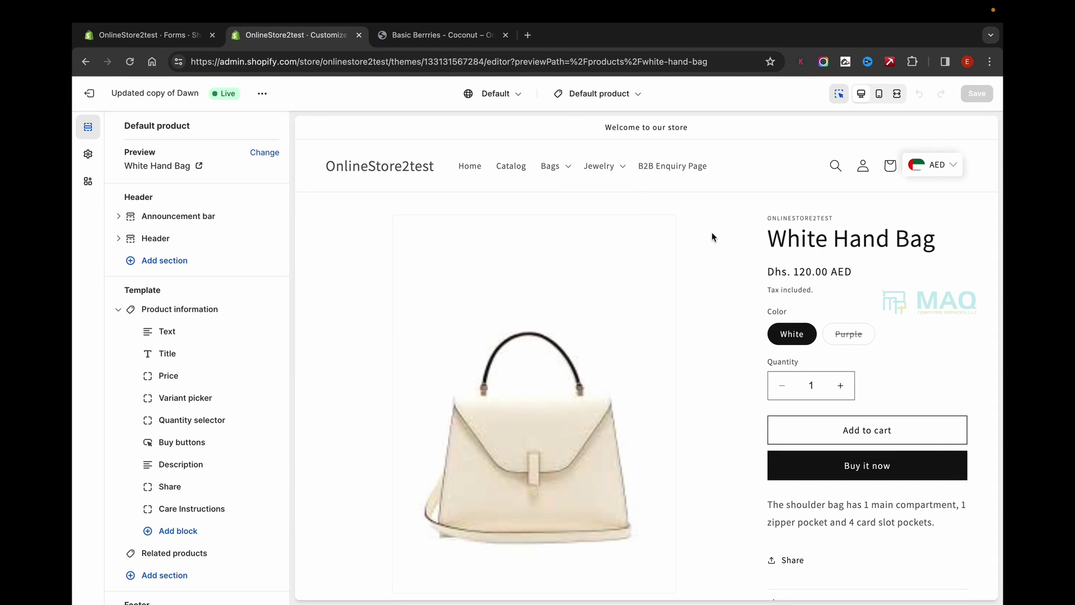
{"action": "left_click", "coordinate": [586, 94]}
{"action": "left_click", "coordinate": [560, 179]}
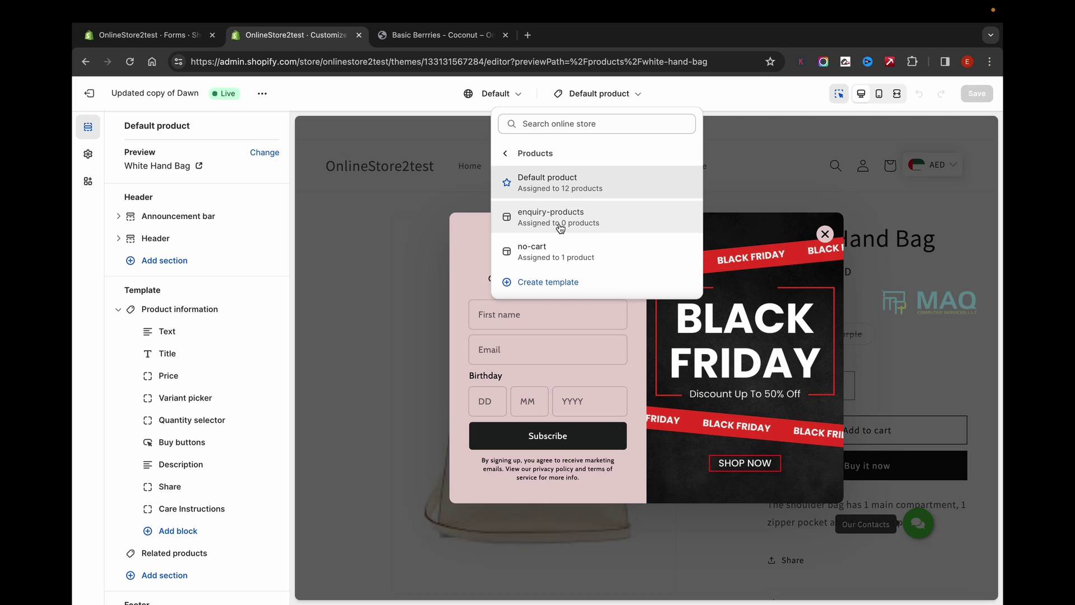
{"action": "left_click", "coordinate": [560, 218]}
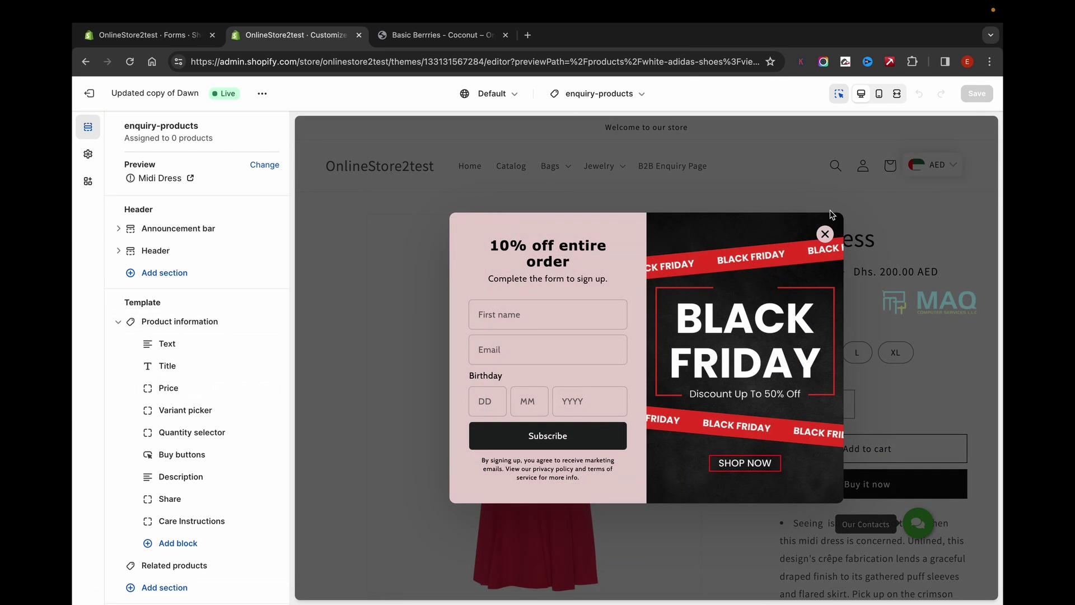
{"action": "left_click", "coordinate": [824, 234]}
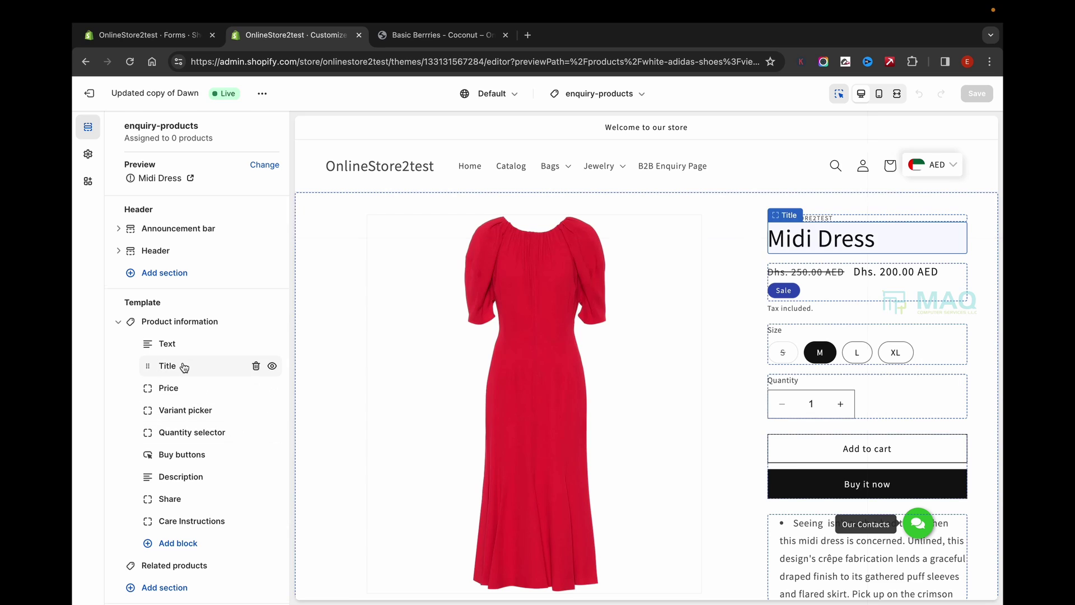
- Delete the Variant picker, Quantity selector, Buy buttons, Share and Care Instructions blocks, then save
{"action": "scroll", "coordinate": [188, 353], "scroll_direction": "down", "scroll_amount": 1}
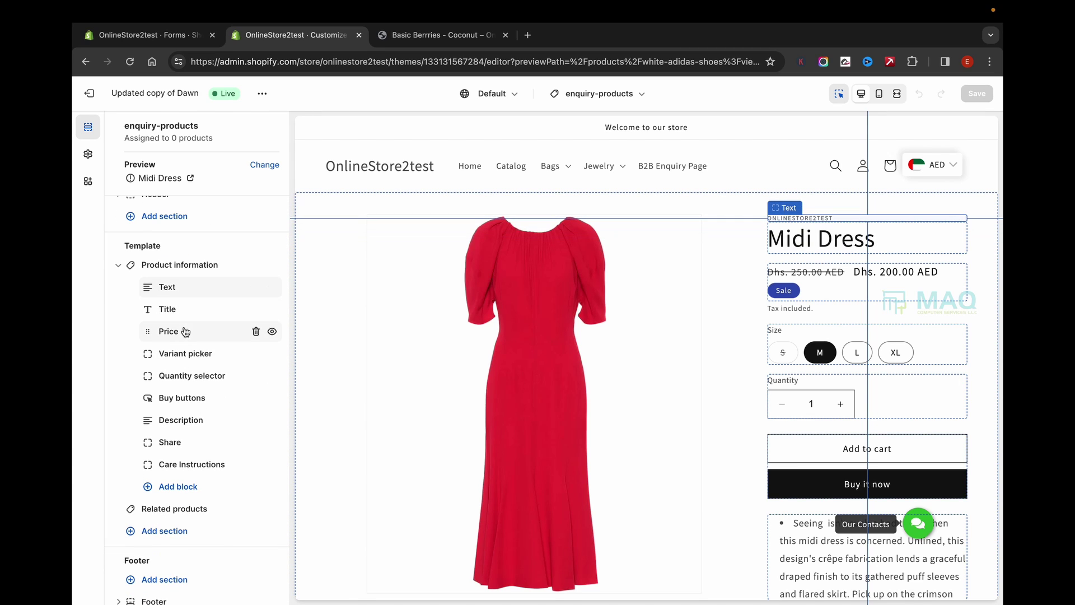
{"action": "left_click", "coordinate": [256, 354]}
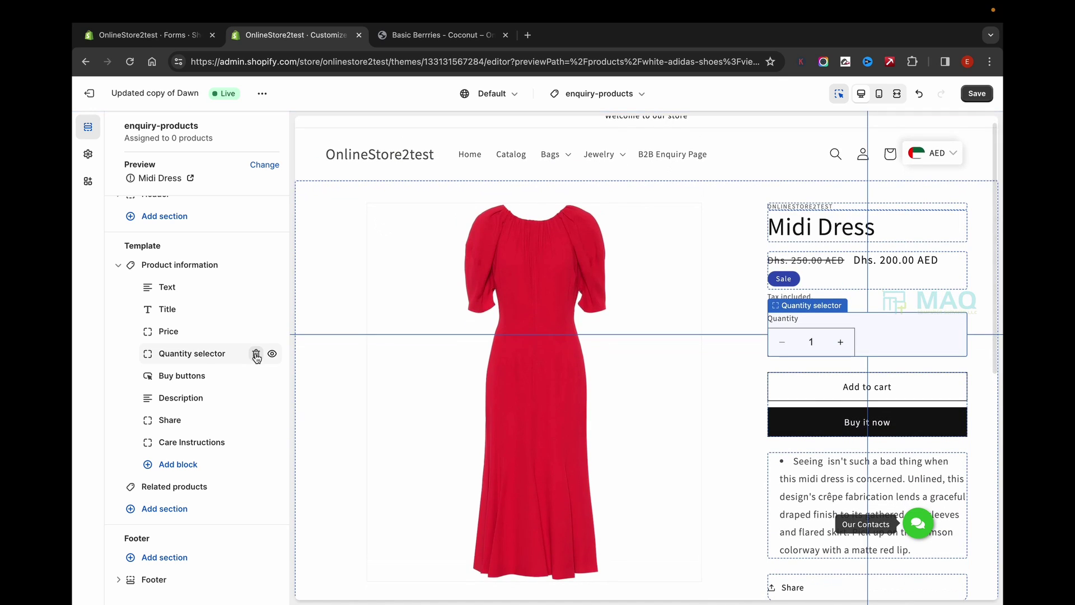
{"action": "left_click", "coordinate": [256, 353]}
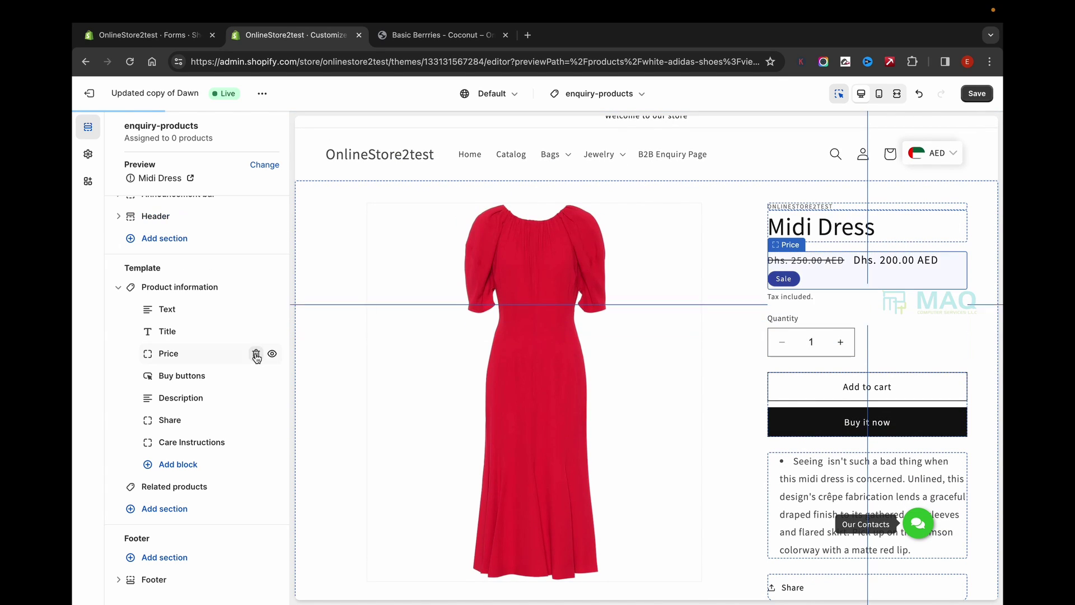
{"action": "left_click", "coordinate": [256, 376]}
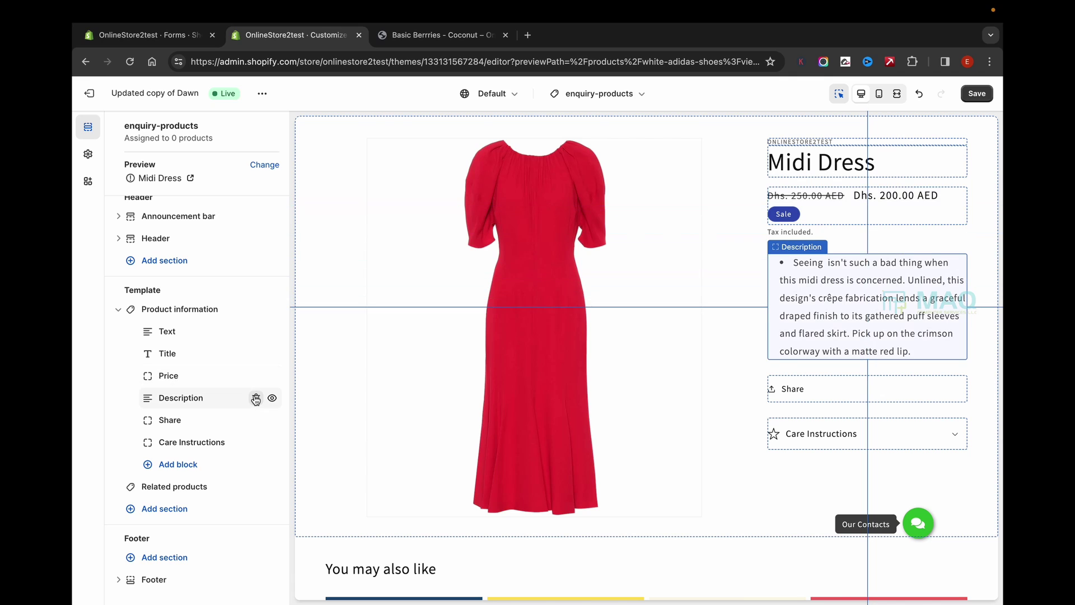
{"action": "left_click", "coordinate": [256, 420]}
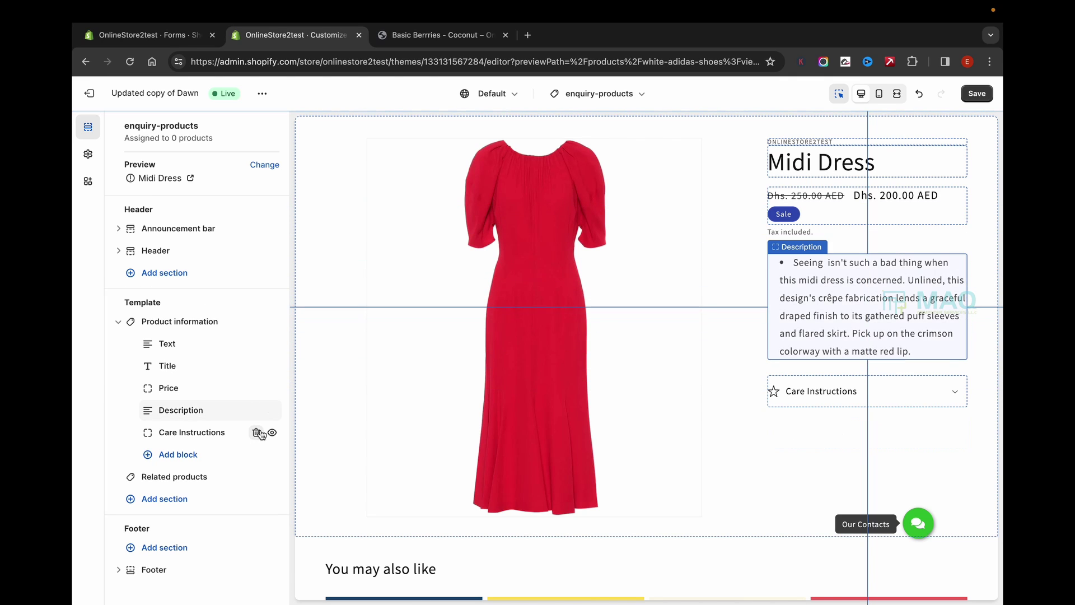
{"action": "left_click", "coordinate": [257, 432]}
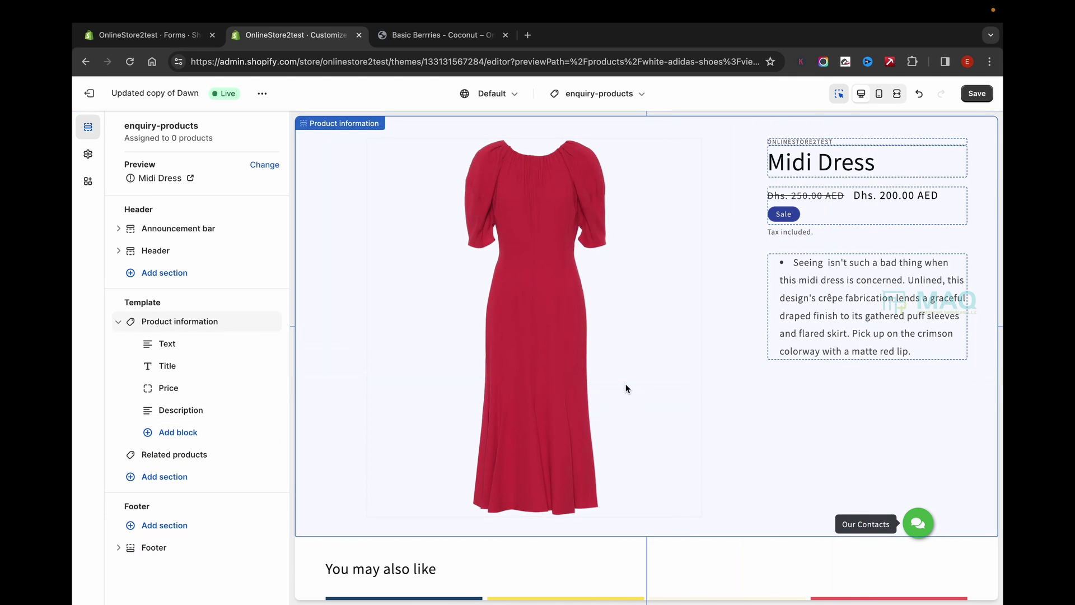
{"action": "scroll", "coordinate": [928, 372], "scroll_direction": "up", "scroll_amount": 2}
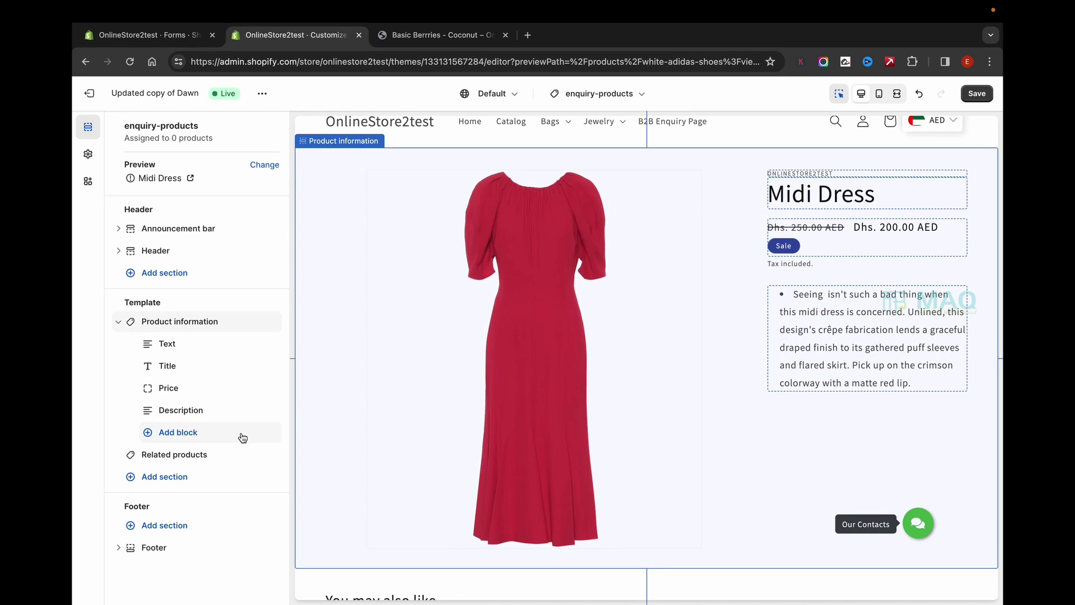
{"action": "left_click", "coordinate": [977, 93]}
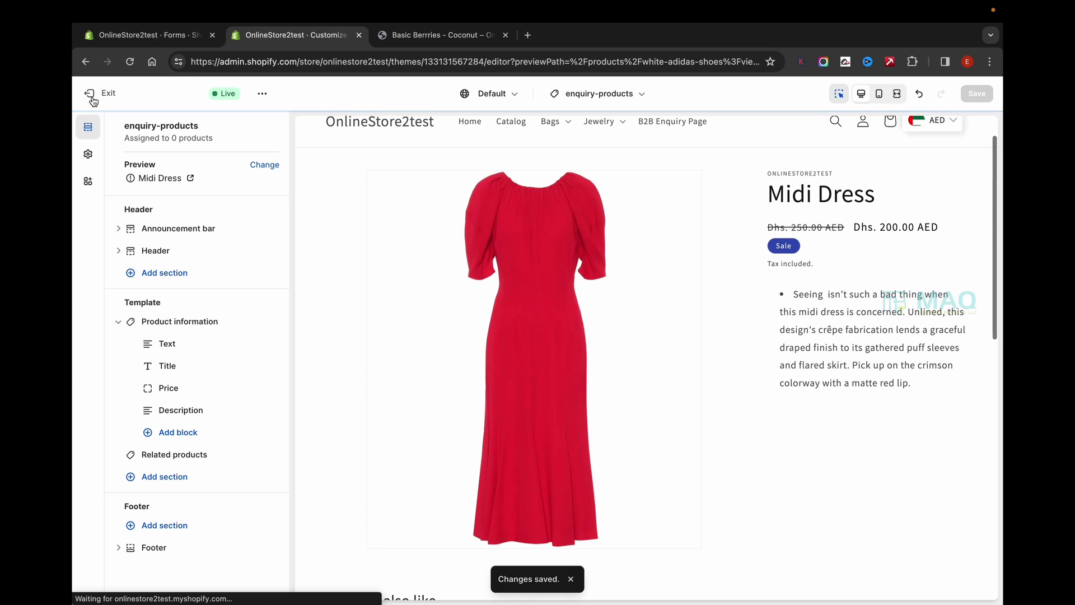
- Glance at the Coconut storefront page, then open Basic Berrries - Coconut in the admin products list
{"action": "left_click", "coordinate": [430, 35]}
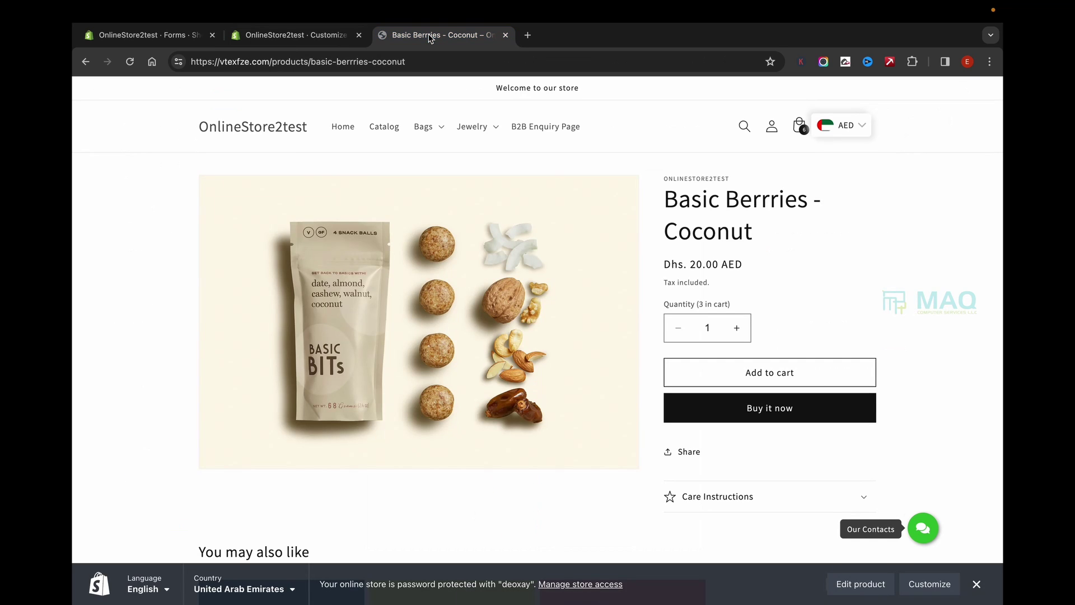
{"action": "left_click", "coordinate": [289, 37]}
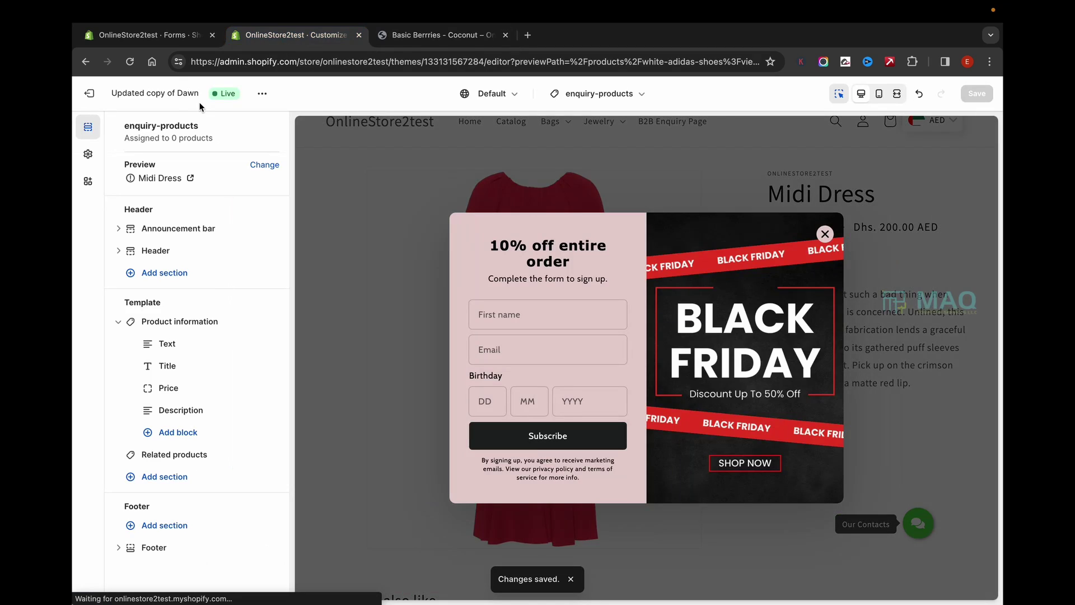
{"action": "left_click", "coordinate": [92, 95]}
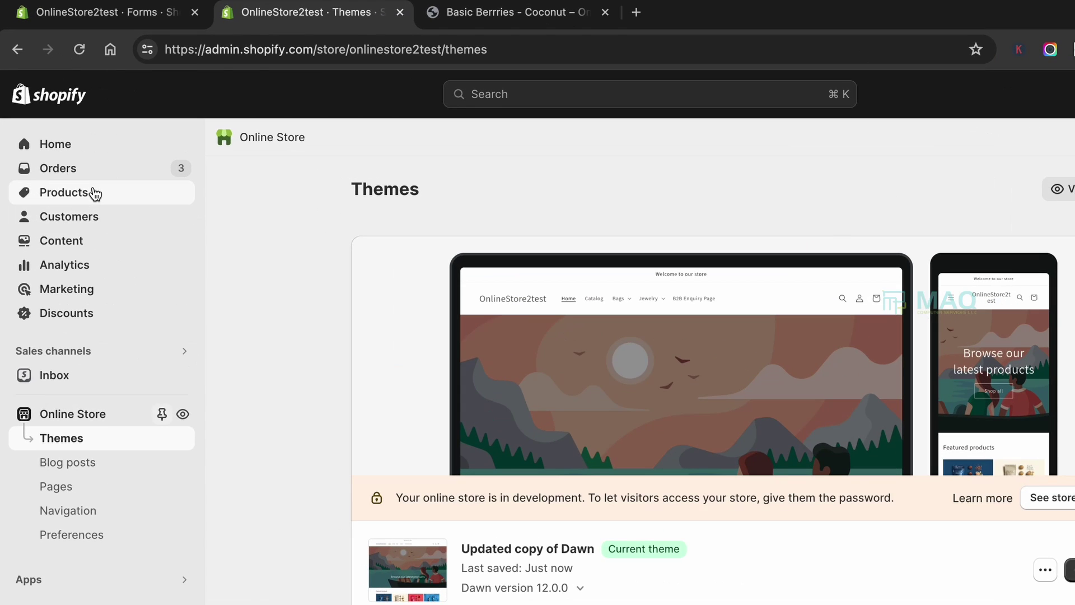
{"action": "left_click", "coordinate": [137, 163]}
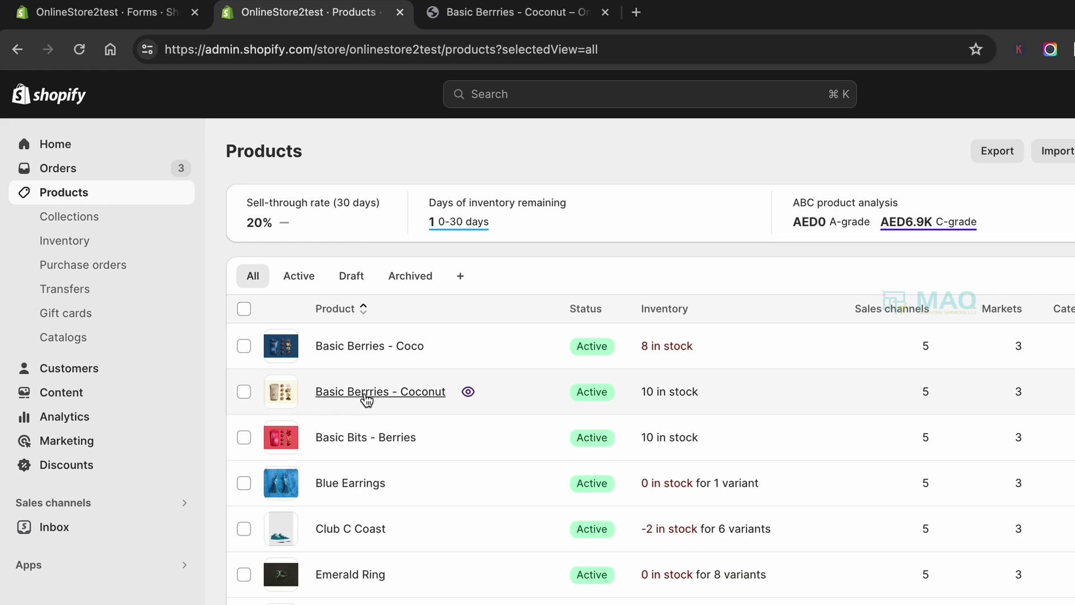
{"action": "left_click", "coordinate": [334, 392]}
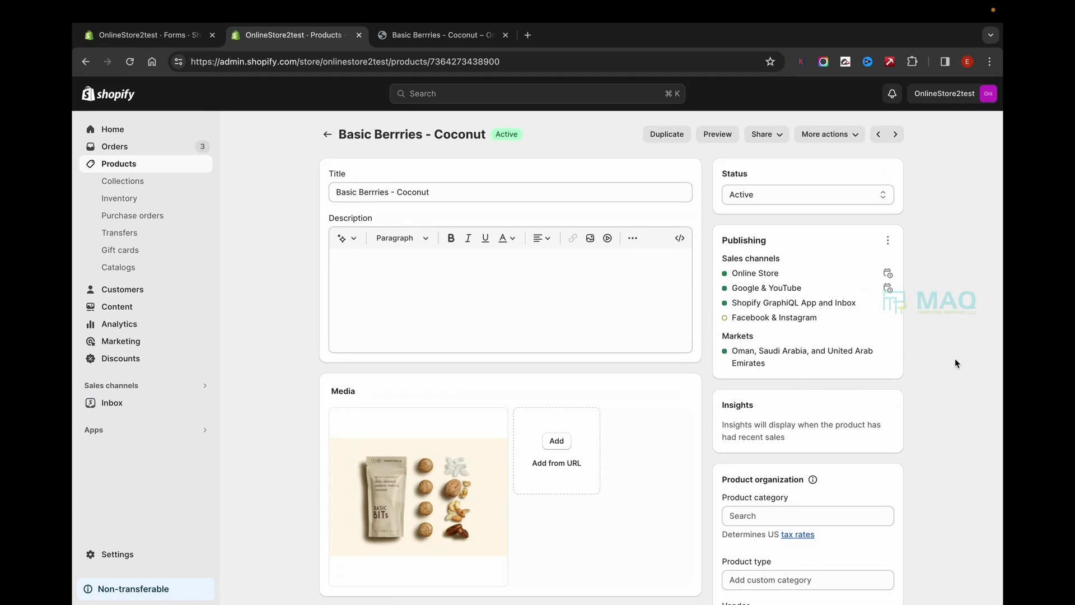
- Set the product's theme template to enquiry-products, save, and preview it on the storefront
{"action": "scroll", "coordinate": [956, 362], "scroll_direction": "down", "scroll_amount": 10}
{"action": "scroll", "coordinate": [893, 300], "scroll_direction": "up", "scroll_amount": 1}
{"action": "triple_click", "coordinate": [741, 286]}
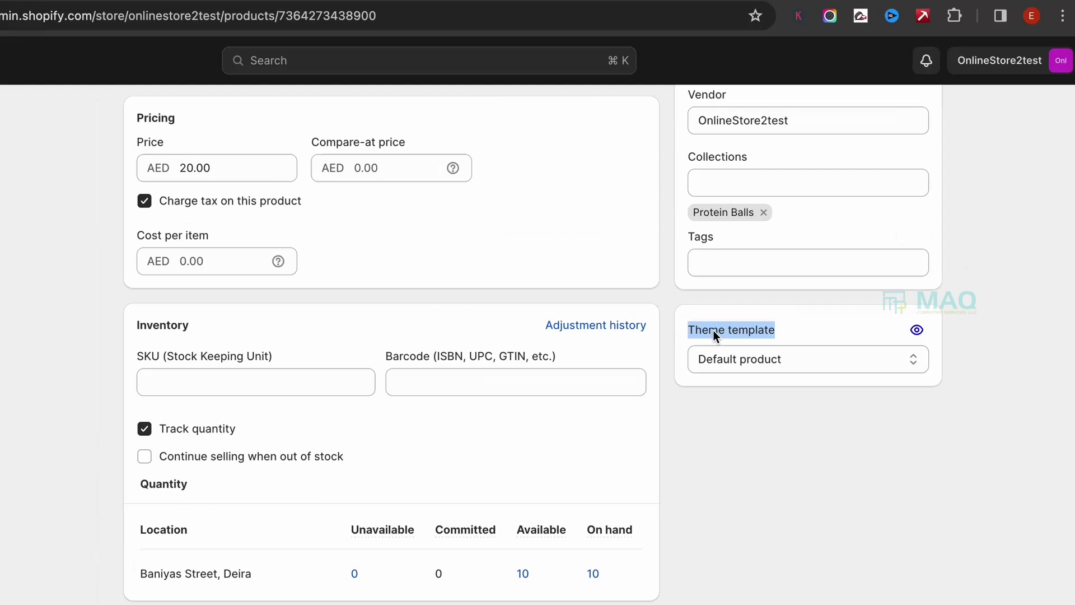
{"action": "left_click", "coordinate": [741, 357]}
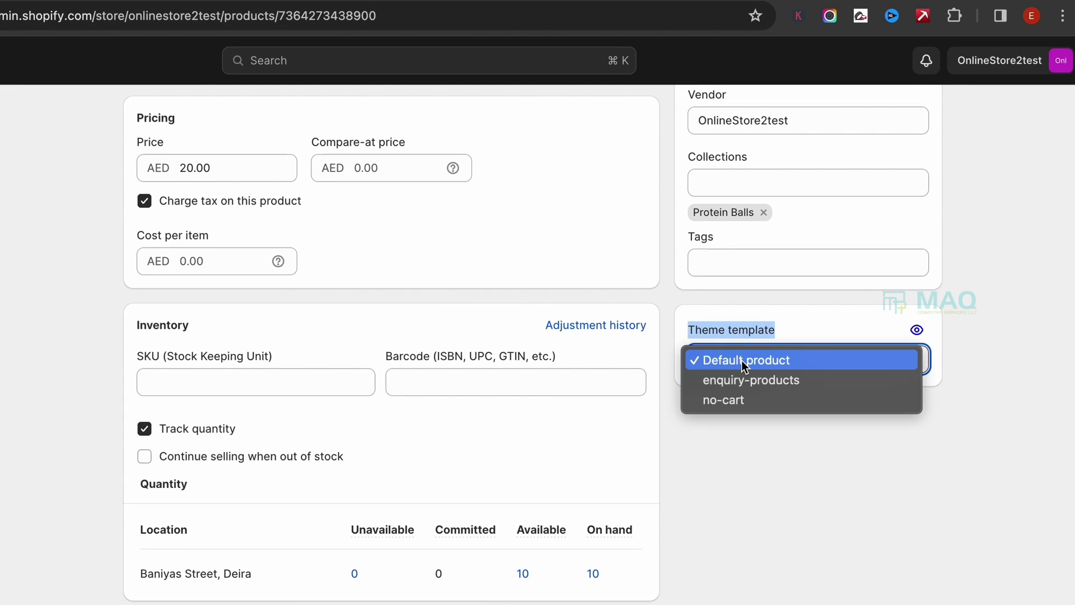
{"action": "left_click", "coordinate": [740, 380]}
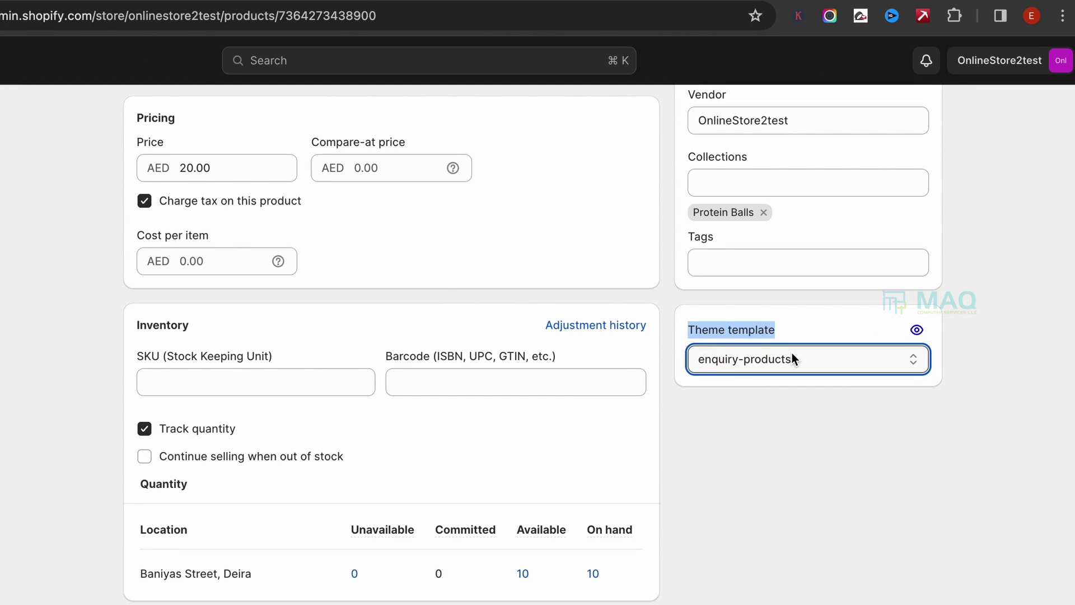
{"action": "left_click", "coordinate": [1017, 310]}
{"action": "left_click", "coordinate": [912, 61]}
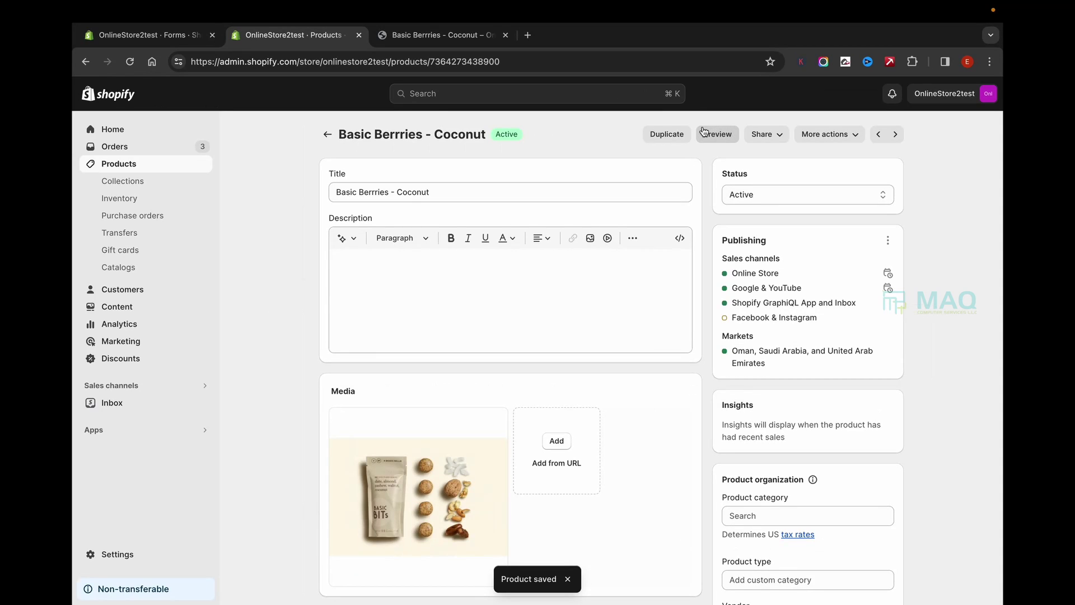
{"action": "left_click", "coordinate": [704, 131]}
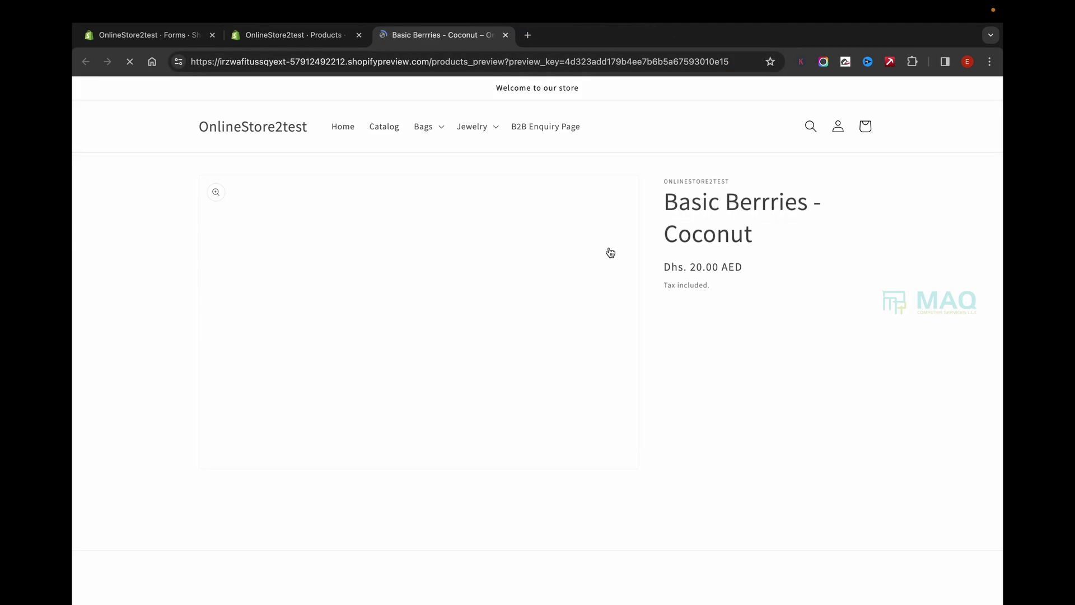
- Review the Coconut preview, noting the Tax included note and missing cart buttons
{"action": "scroll", "coordinate": [711, 322], "scroll_direction": "down", "scroll_amount": 2}
{"action": "scroll", "coordinate": [718, 333], "scroll_direction": "up", "scroll_amount": 2}
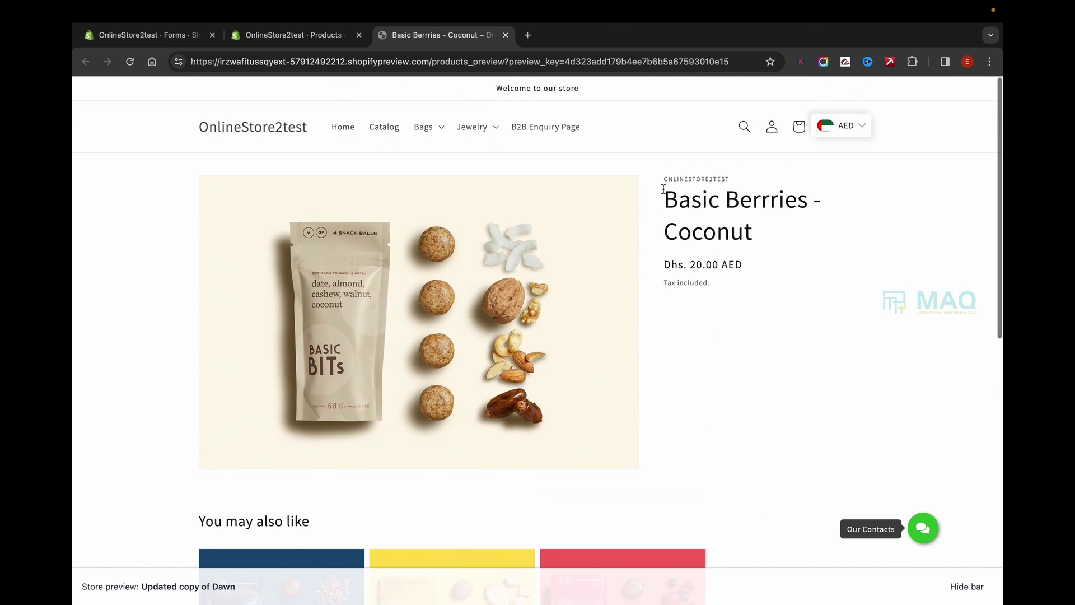
{"action": "triple_click", "coordinate": [665, 283]}
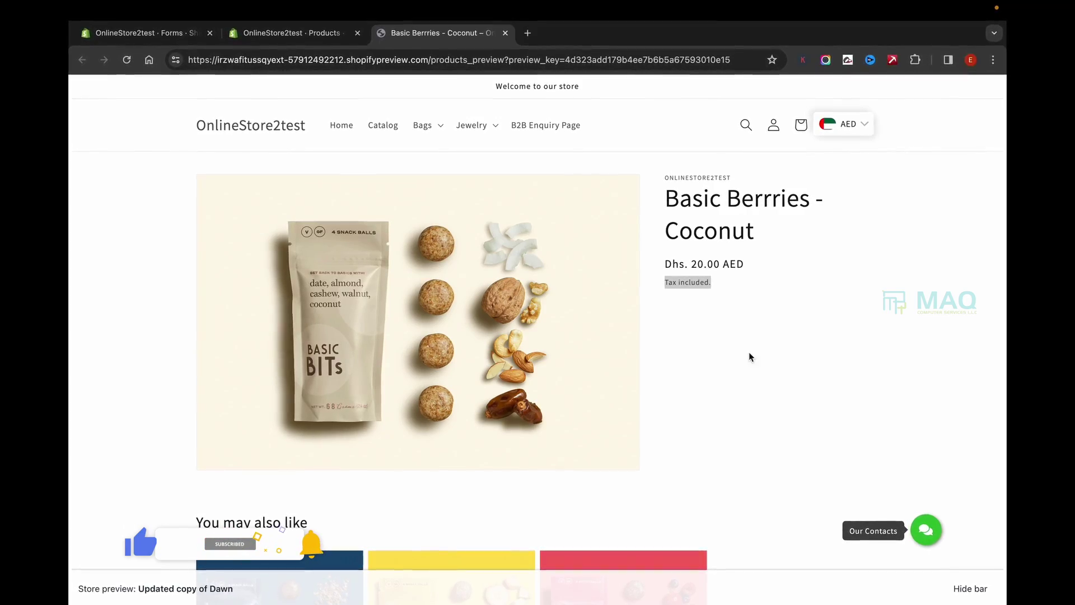
{"action": "left_click", "coordinate": [709, 340]}
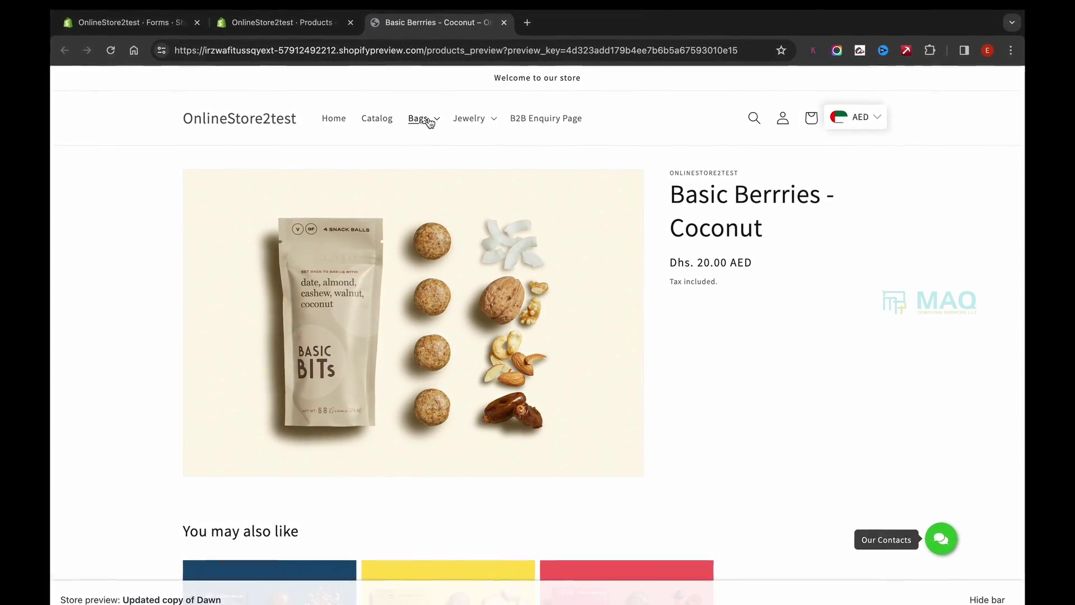
{"action": "scroll", "coordinate": [505, 323], "scroll_direction": "down", "scroll_amount": 2}
{"action": "scroll", "coordinate": [708, 242], "scroll_direction": "up", "scroll_amount": 3}
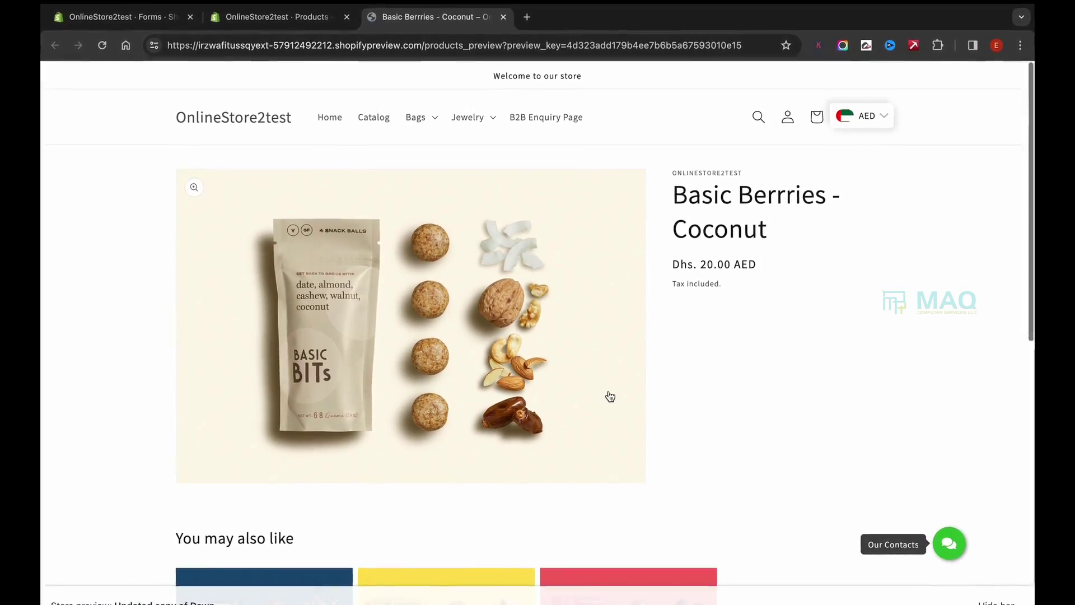
{"action": "scroll", "coordinate": [610, 396], "scroll_direction": "down", "scroll_amount": 5}
- Open the yellow recommended product's page to compare it with the Coconut page
{"action": "left_click", "coordinate": [387, 370]}
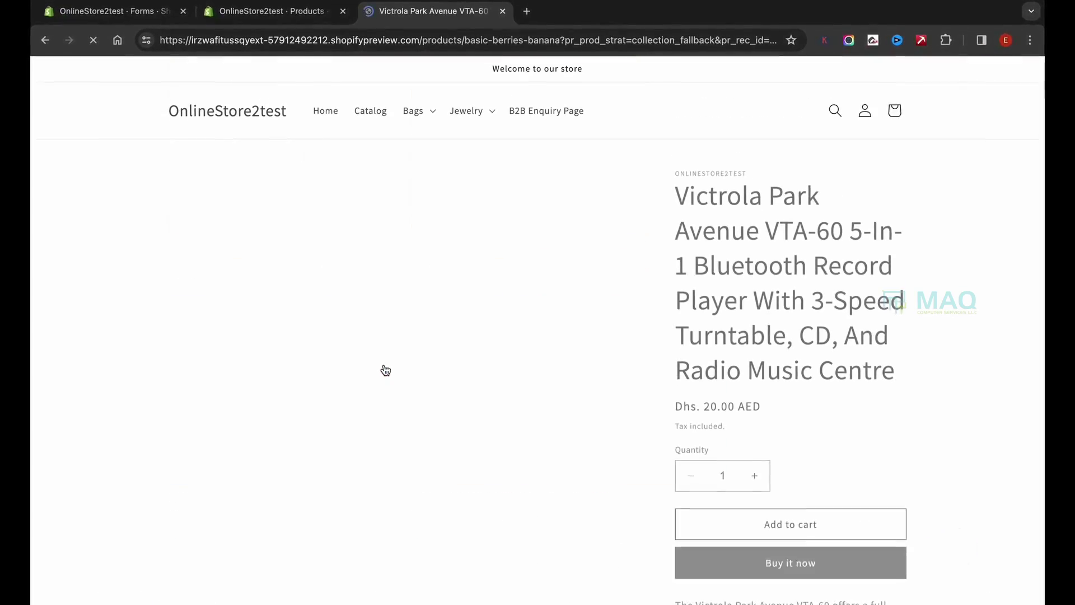
{"action": "scroll", "coordinate": [812, 412], "scroll_direction": "down", "scroll_amount": 1}
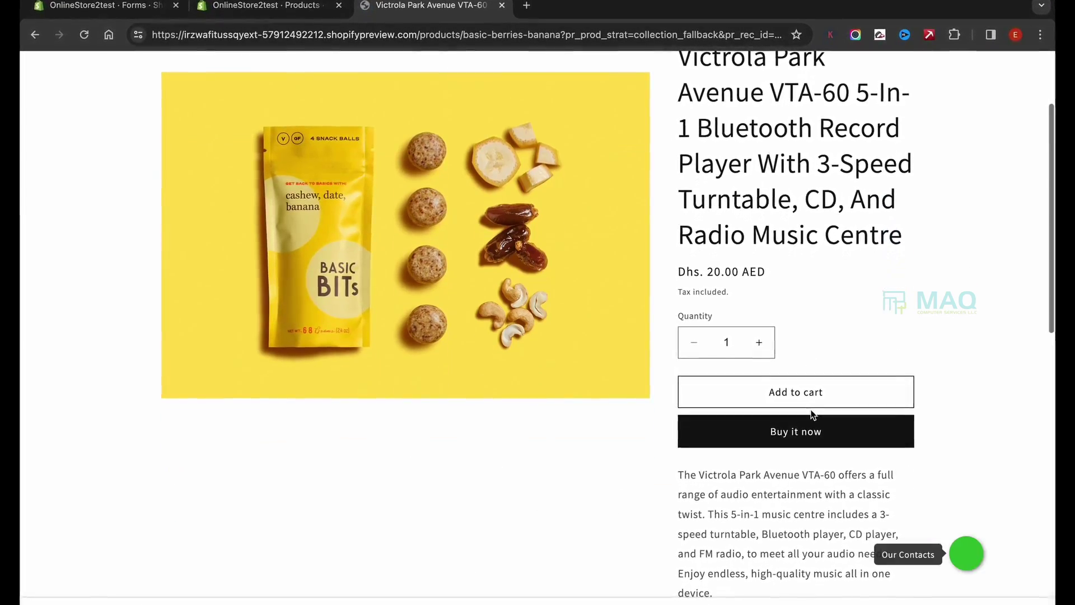
{"action": "scroll", "coordinate": [811, 412], "scroll_direction": "up", "scroll_amount": 2}
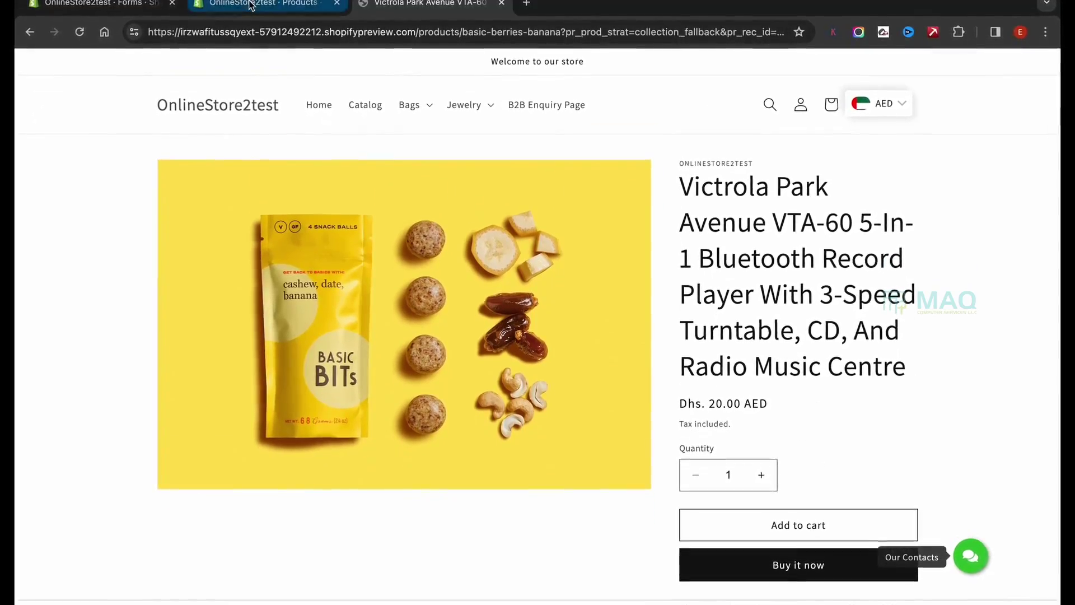
- Go back to the admin product editor and bring up the installed sales channels
{"action": "left_click", "coordinate": [250, 5]}
{"action": "scroll", "coordinate": [905, 403], "scroll_direction": "down", "scroll_amount": 10}
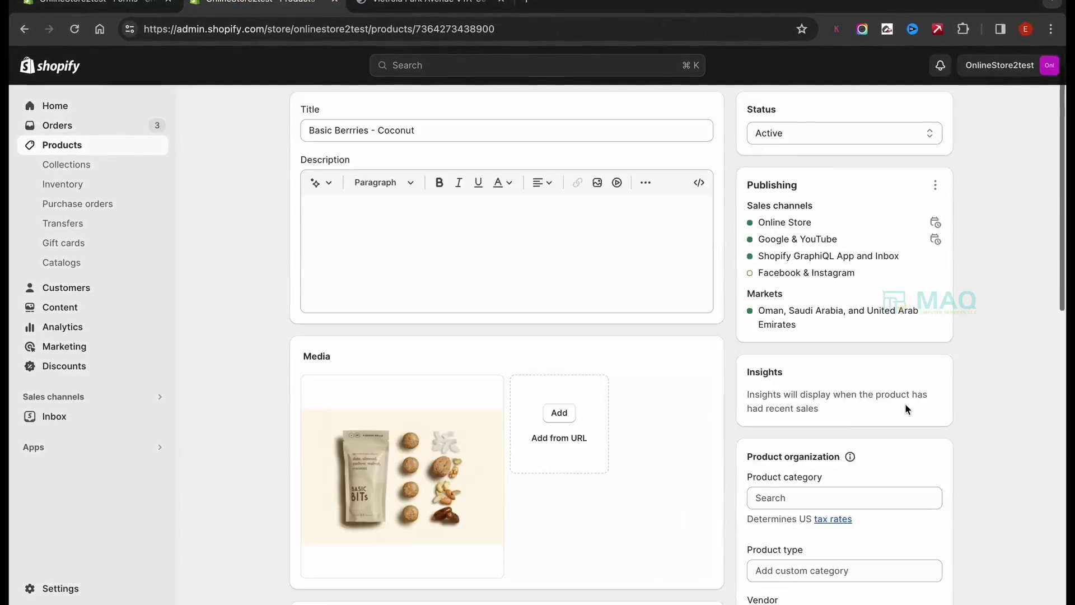
{"action": "scroll", "coordinate": [884, 361], "scroll_direction": "up", "scroll_amount": 4}
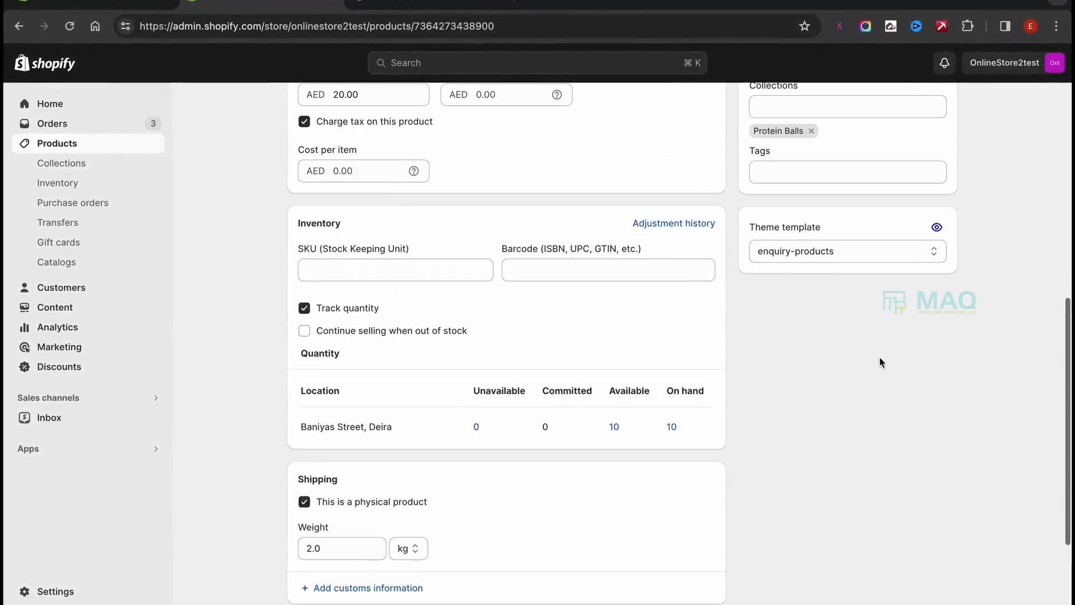
{"action": "scroll", "coordinate": [879, 361], "scroll_direction": "up", "scroll_amount": 1}
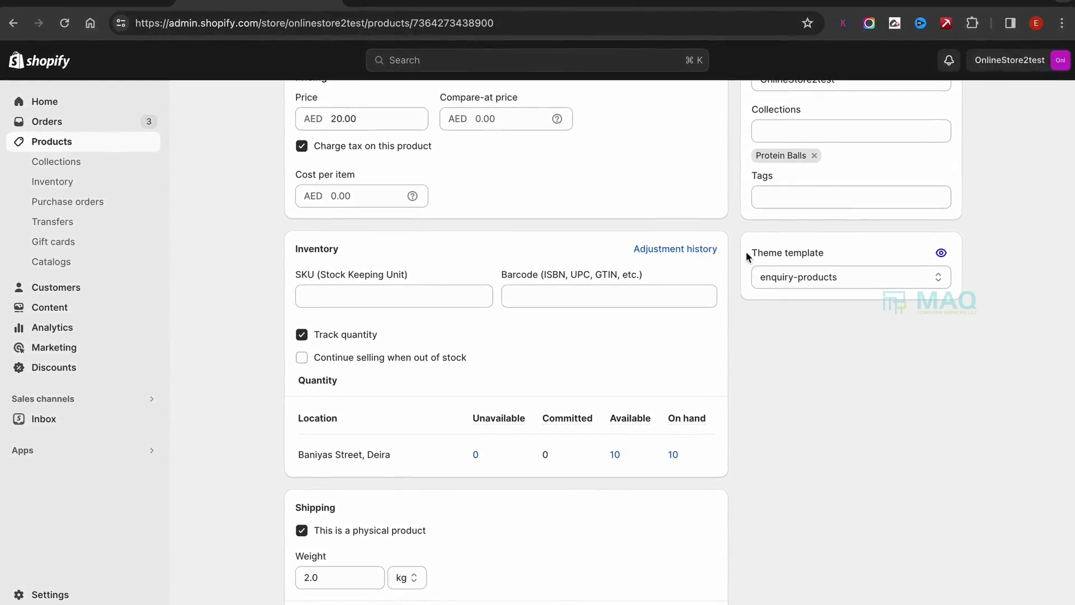
{"action": "key", "text": "ctrl+Tab"}
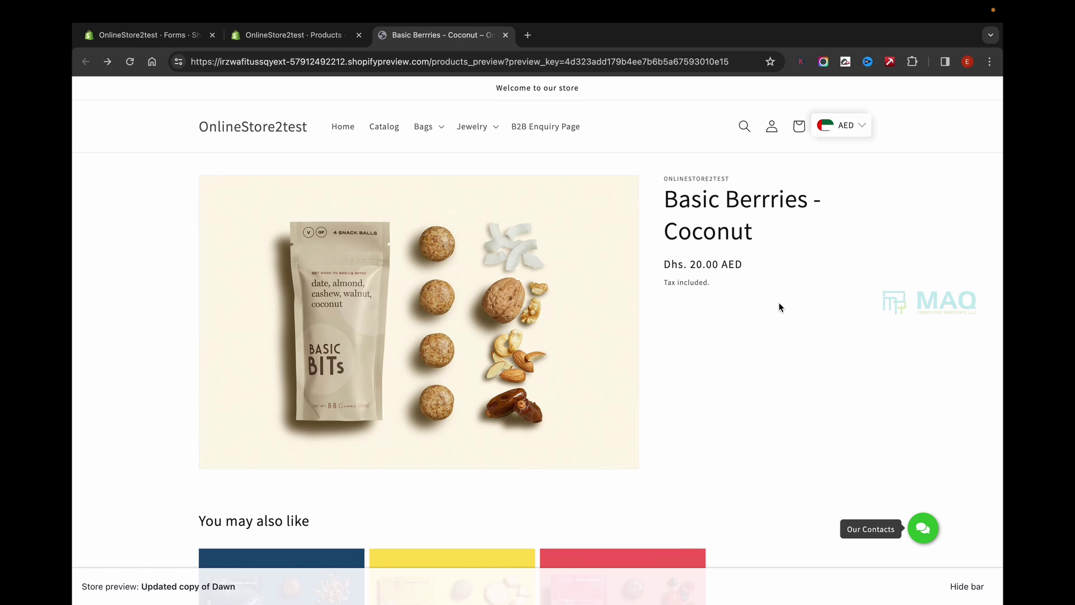
{"action": "left_click", "coordinate": [316, 41]}
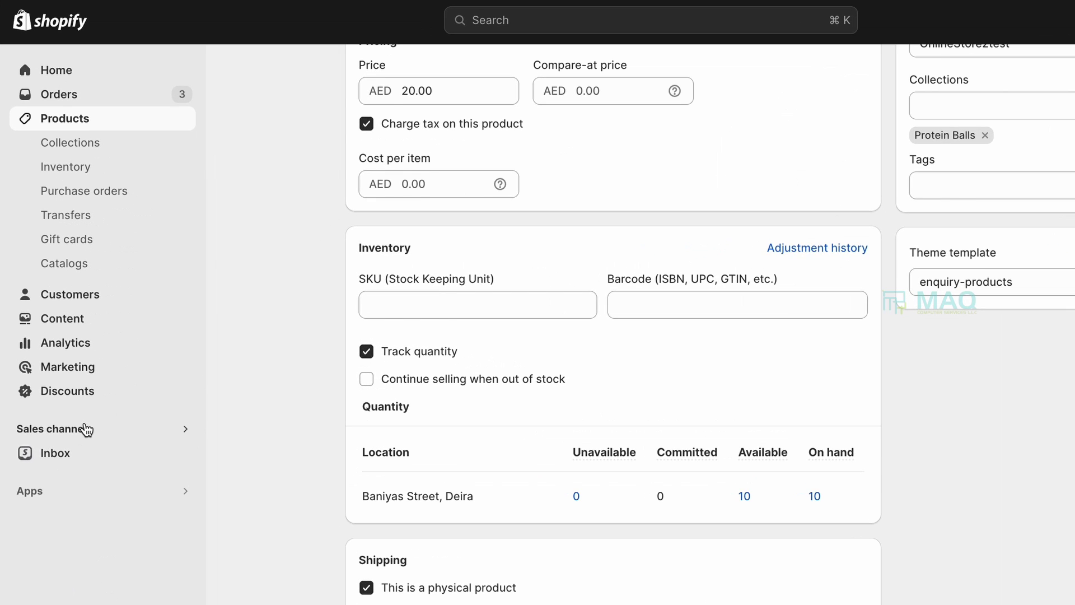
{"action": "left_click", "coordinate": [134, 386]}
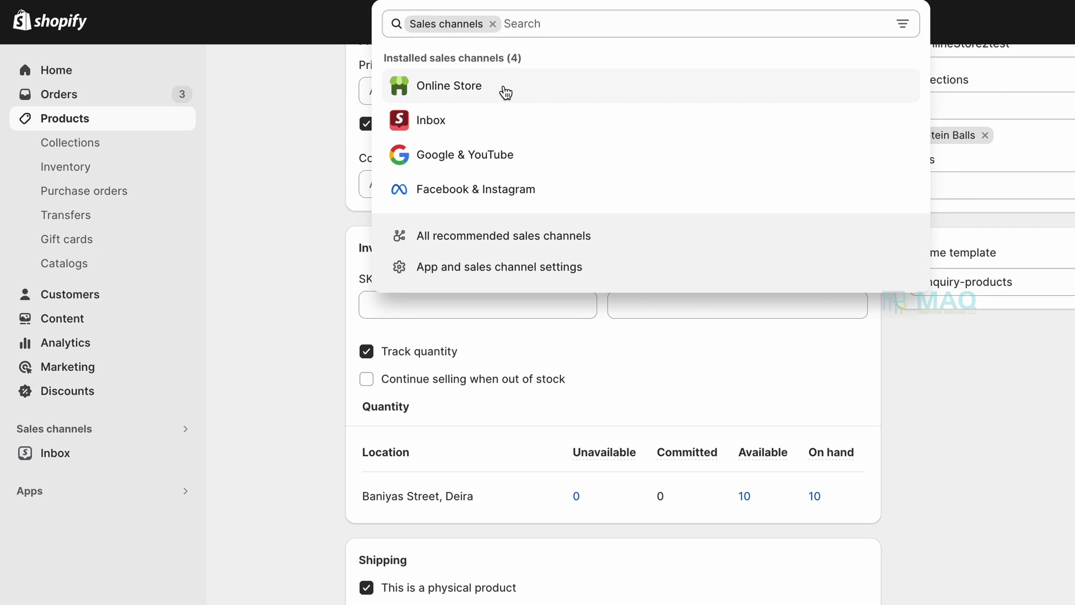
- Reopen enquiry-products in the theme editor, close the signup popup, and list Product information blocks
{"action": "left_click", "coordinate": [505, 87]}
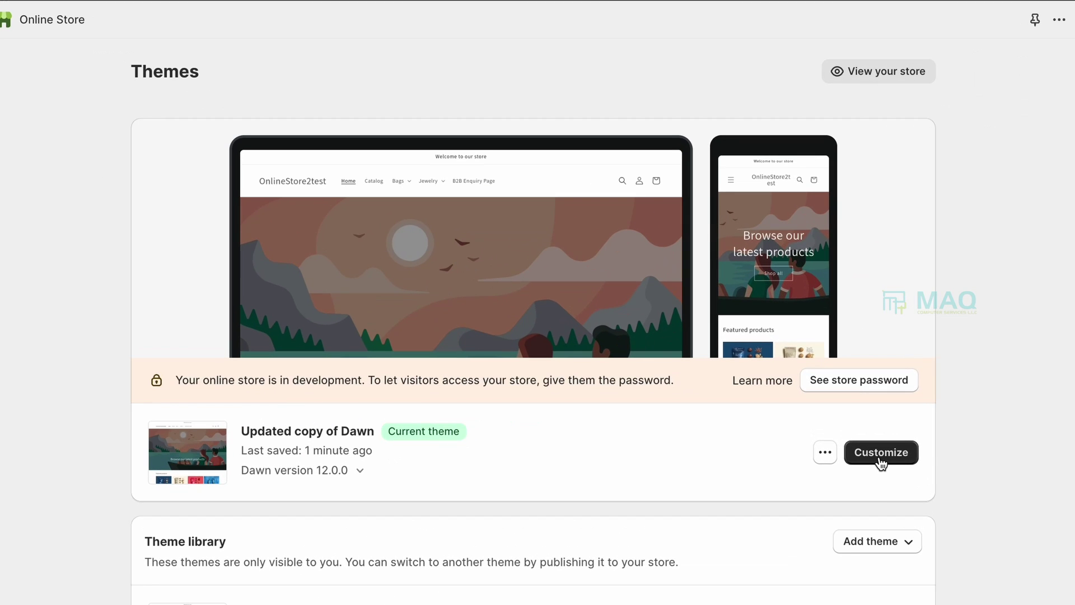
{"action": "left_click", "coordinate": [879, 453]}
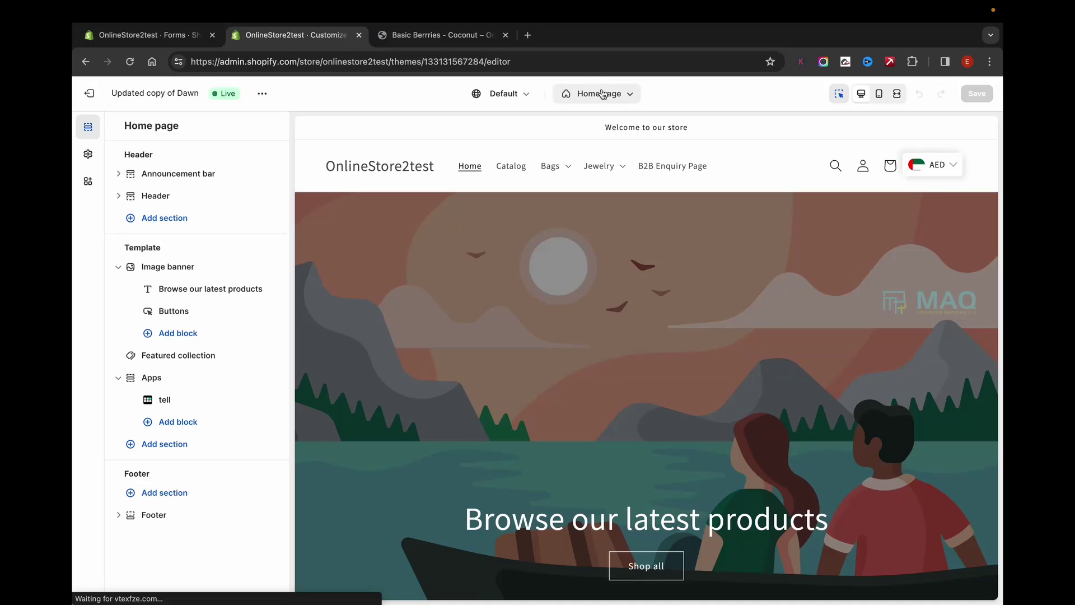
{"action": "left_click", "coordinate": [602, 93]}
{"action": "left_click", "coordinate": [569, 183]}
{"action": "left_click", "coordinate": [562, 218]}
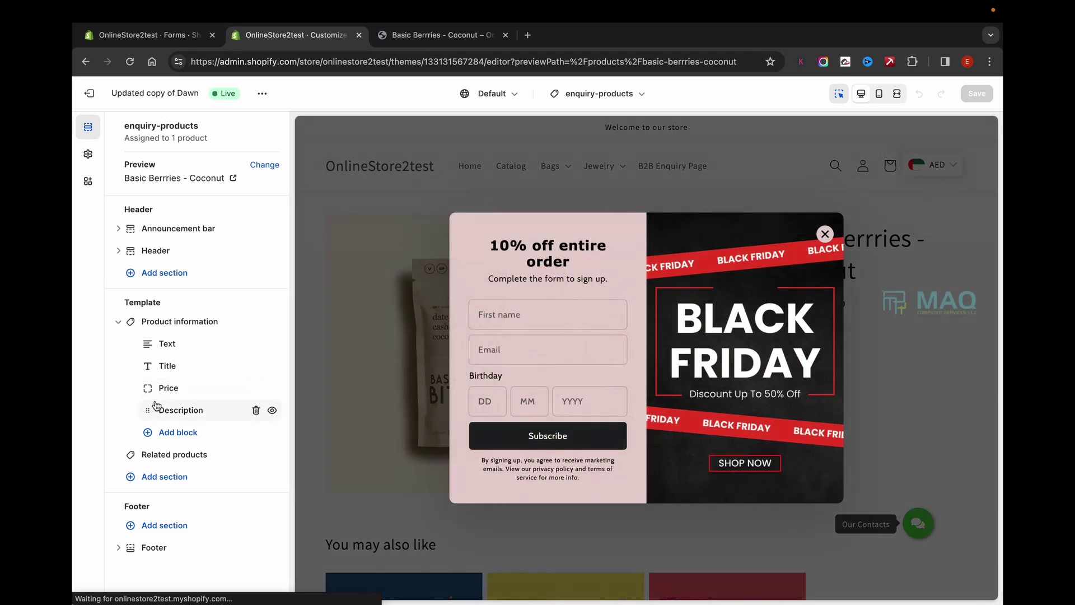
{"action": "left_click", "coordinate": [826, 234]}
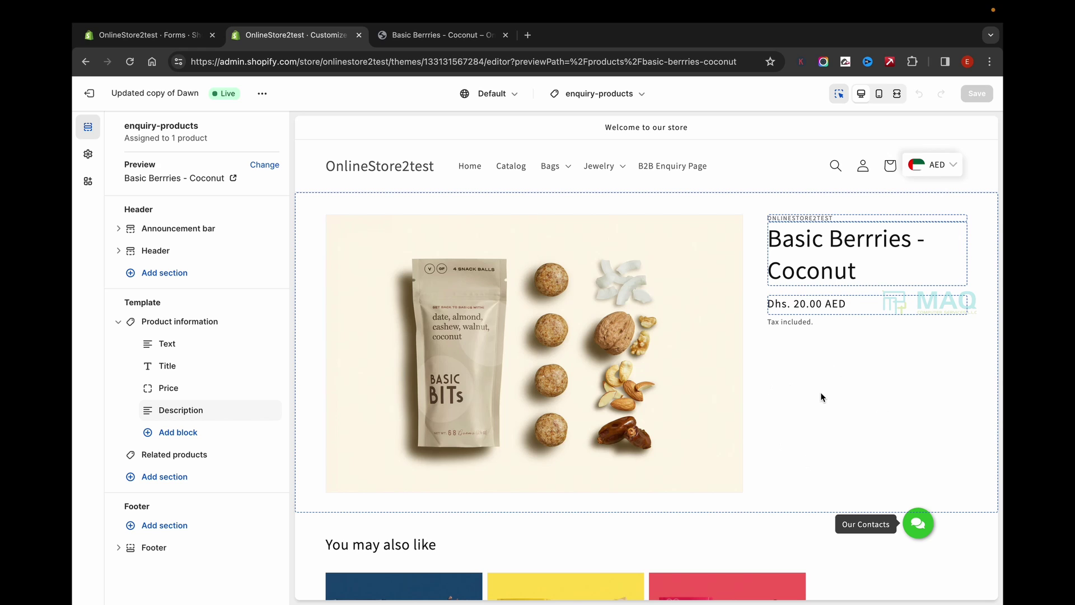
{"action": "mouse_move", "coordinate": [254, 413]}
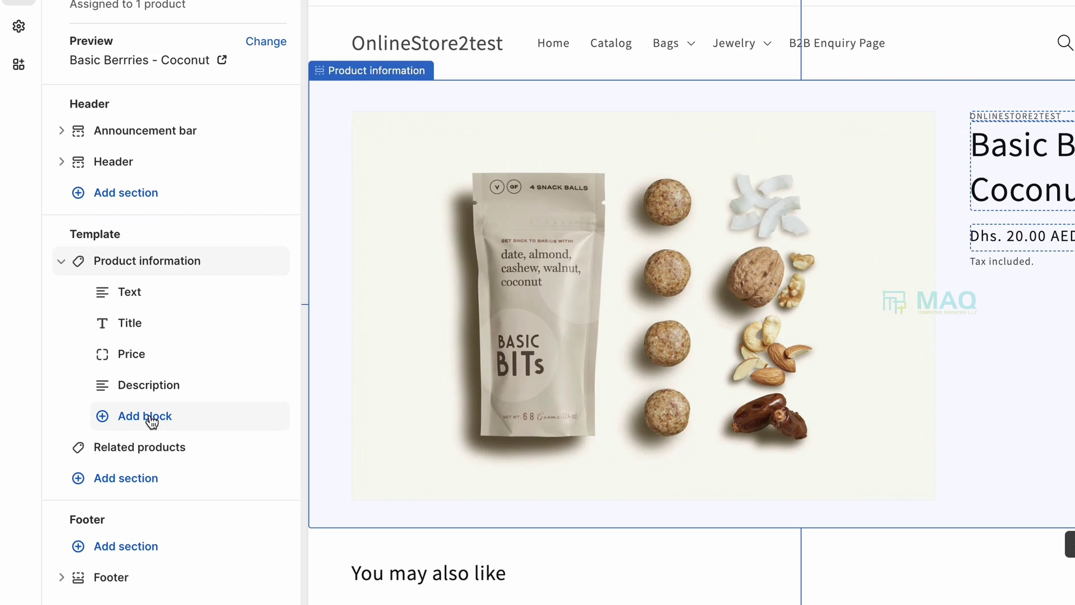
{"action": "left_click", "coordinate": [151, 421]}
- Add the Forms app block to Product information and go to its Form ID field
{"action": "scroll", "coordinate": [511, 450], "scroll_direction": "down", "scroll_amount": 3}
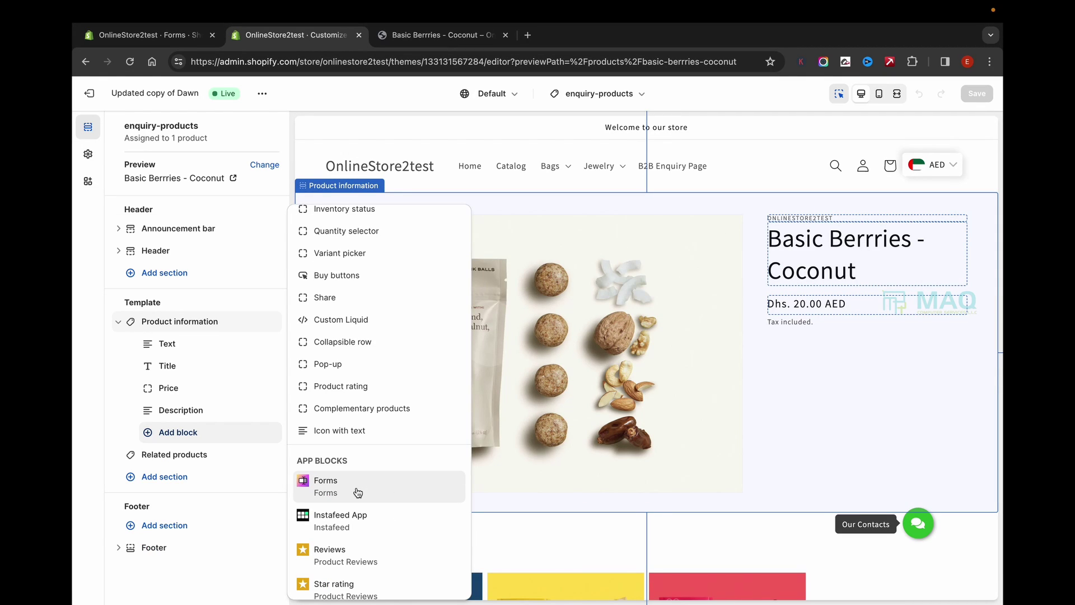
{"action": "left_click", "coordinate": [357, 492]}
{"action": "left_click", "coordinate": [185, 434]}
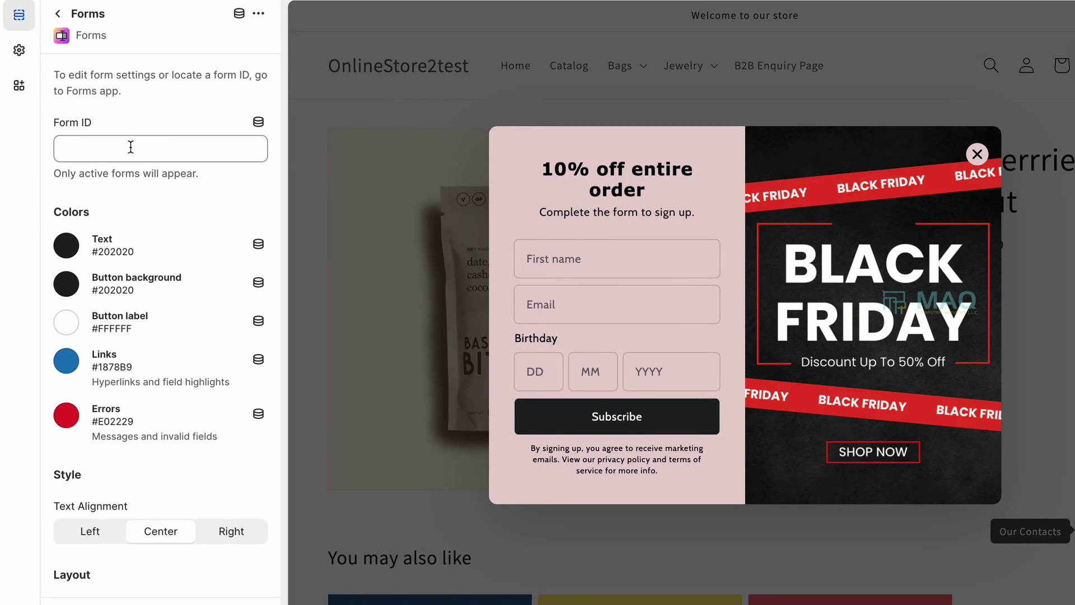
{"action": "left_click", "coordinate": [129, 146]}
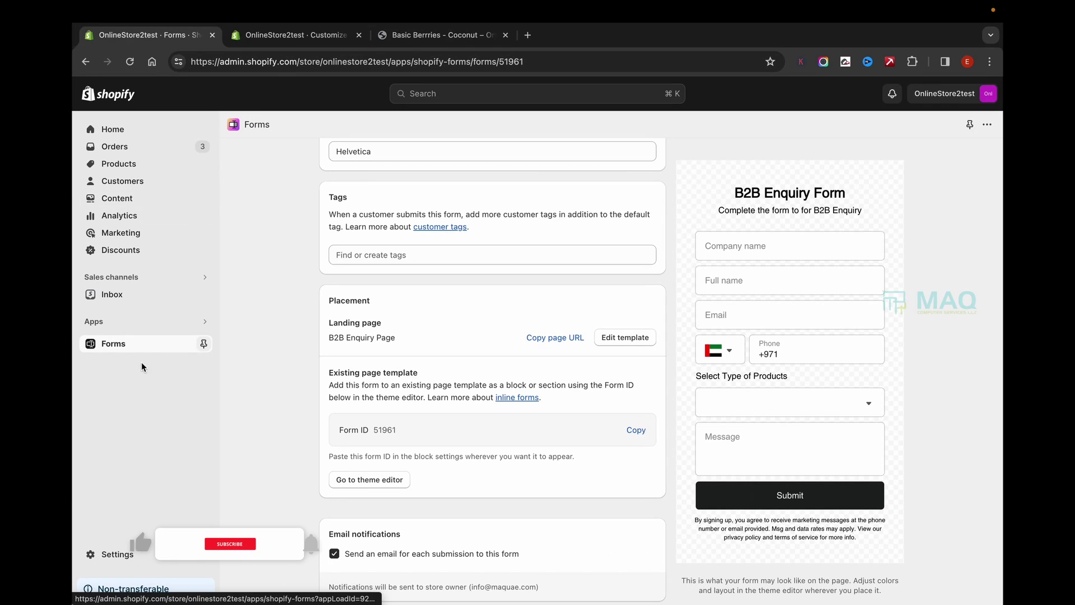
- Open the B2B Enquiry form in Forms, copy its ID 51961, and return to the theme editor
{"action": "left_click", "coordinate": [145, 344]}
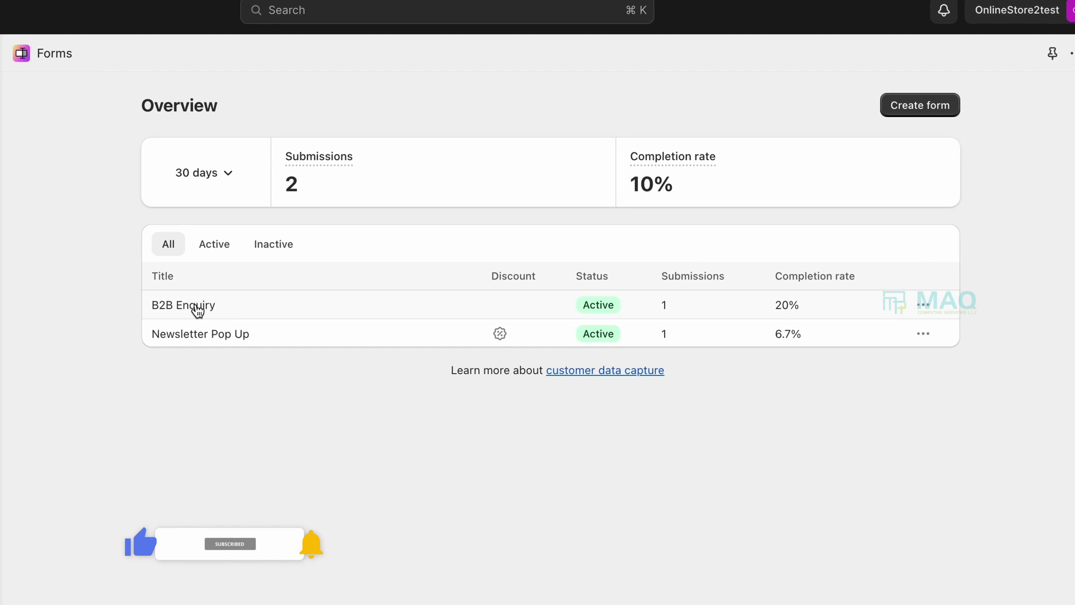
{"action": "left_click", "coordinate": [196, 307]}
{"action": "scroll", "coordinate": [348, 319], "scroll_direction": "down", "scroll_amount": 3}
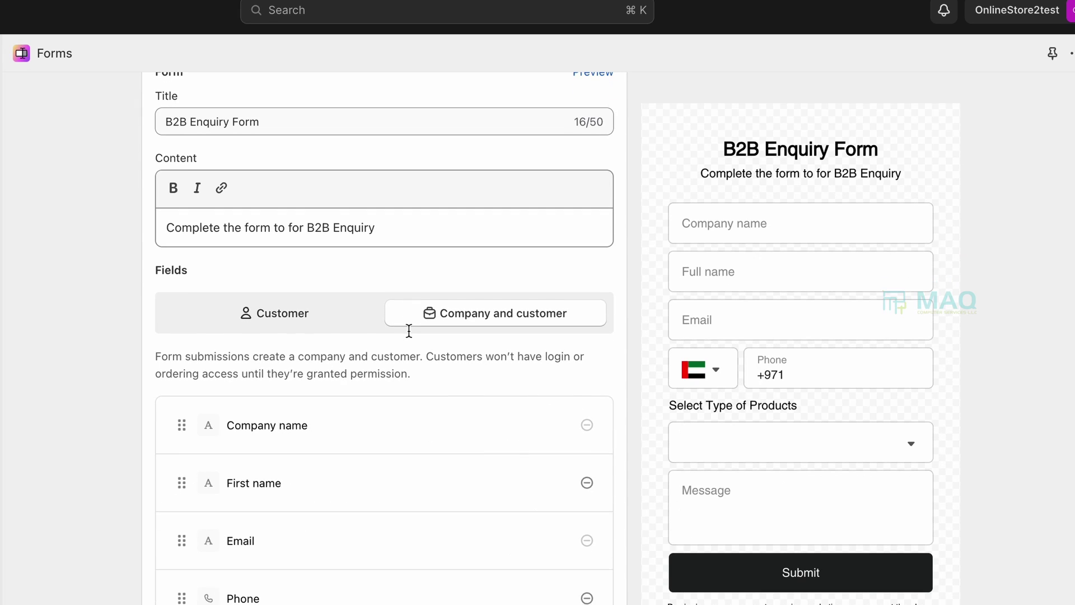
{"action": "scroll", "coordinate": [449, 565], "scroll_direction": "down", "scroll_amount": 8}
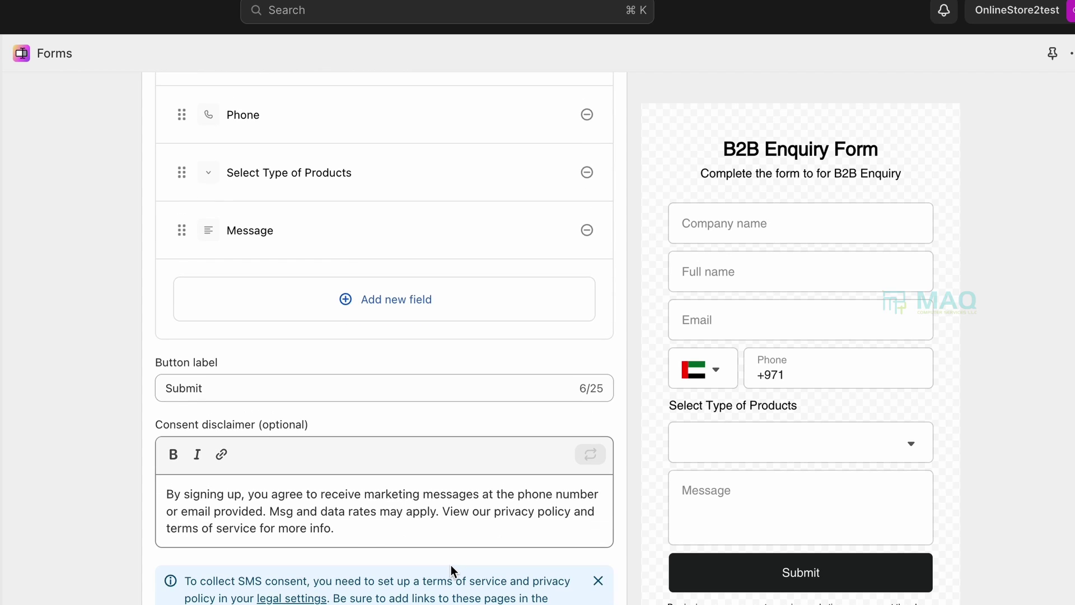
{"action": "scroll", "coordinate": [520, 542], "scroll_direction": "down", "scroll_amount": 15}
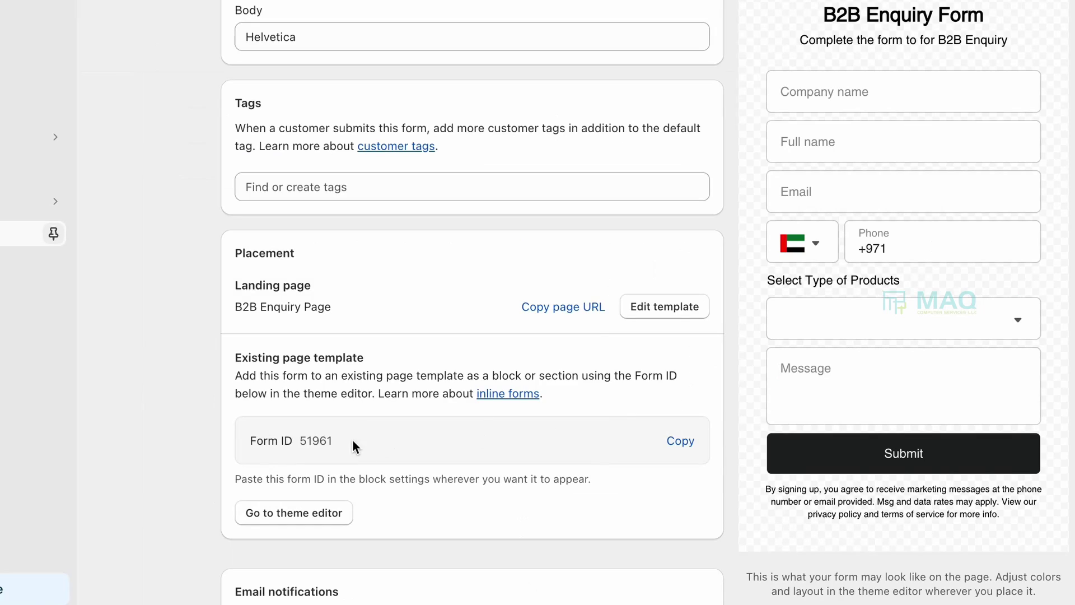
{"action": "left_click_drag", "start_coordinate": [246, 446], "coordinate": [351, 445]}
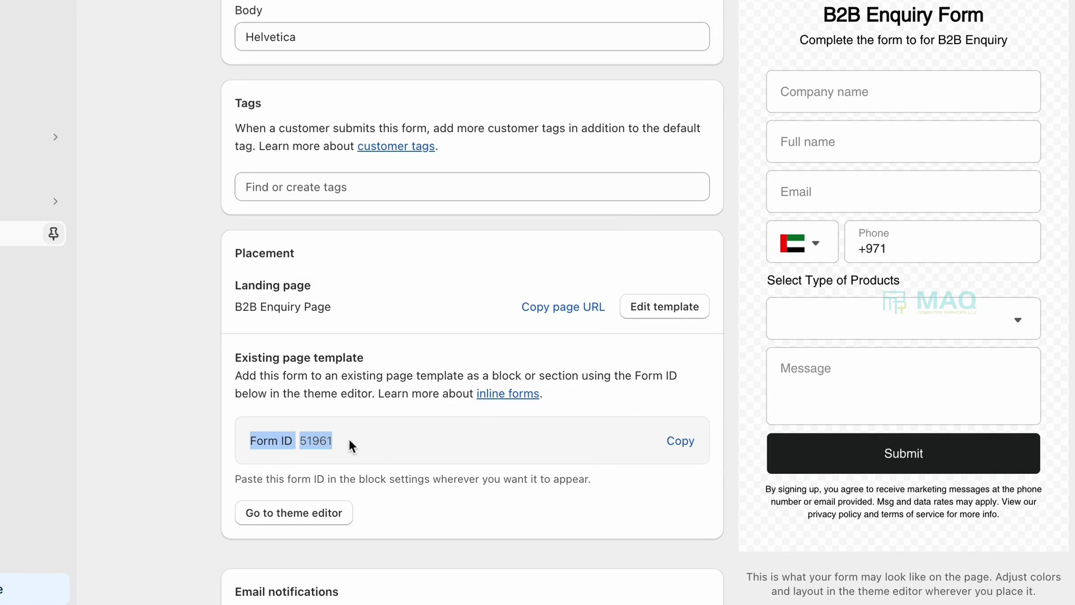
{"action": "left_click", "coordinate": [682, 442]}
{"action": "left_click", "coordinate": [293, 35]}
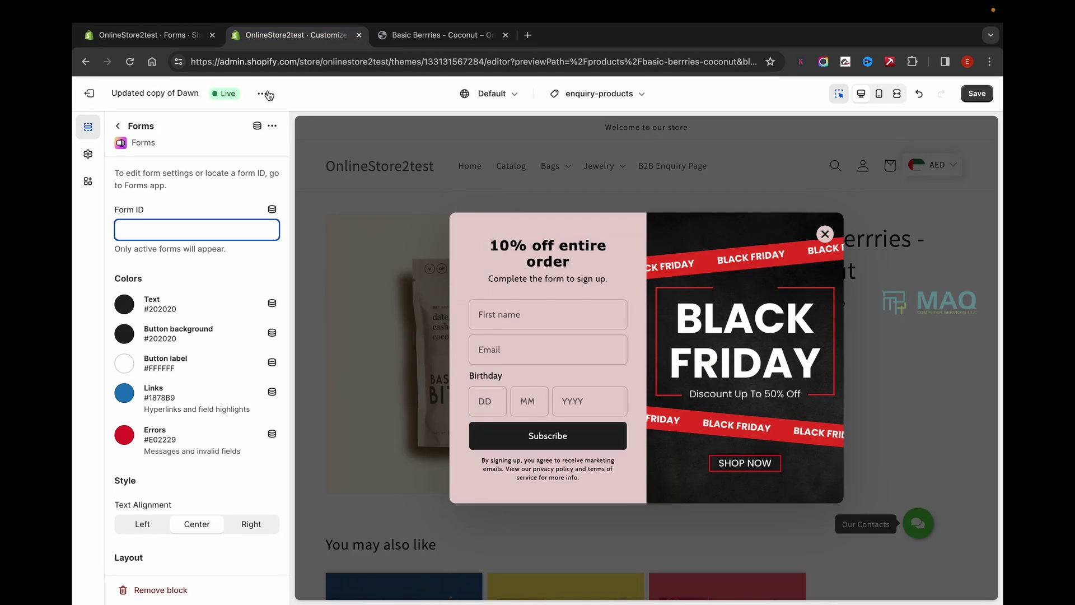
- Attach form ID 51961 to the Forms block and save the template
{"action": "key", "text": "super+v"}
{"action": "left_click", "coordinate": [1049, 292]}
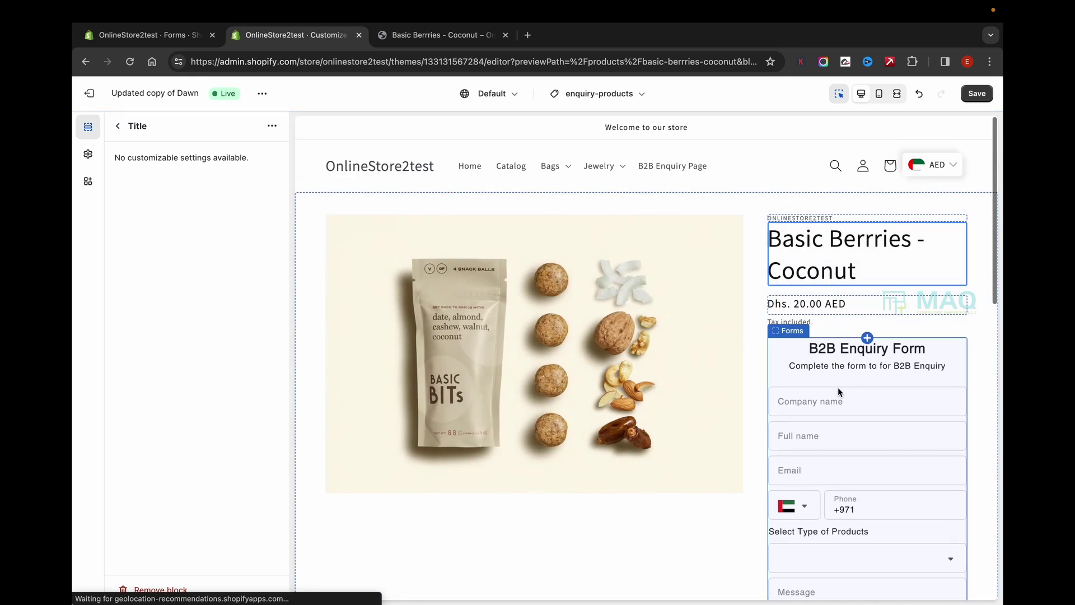
{"action": "left_click", "coordinate": [976, 94]}
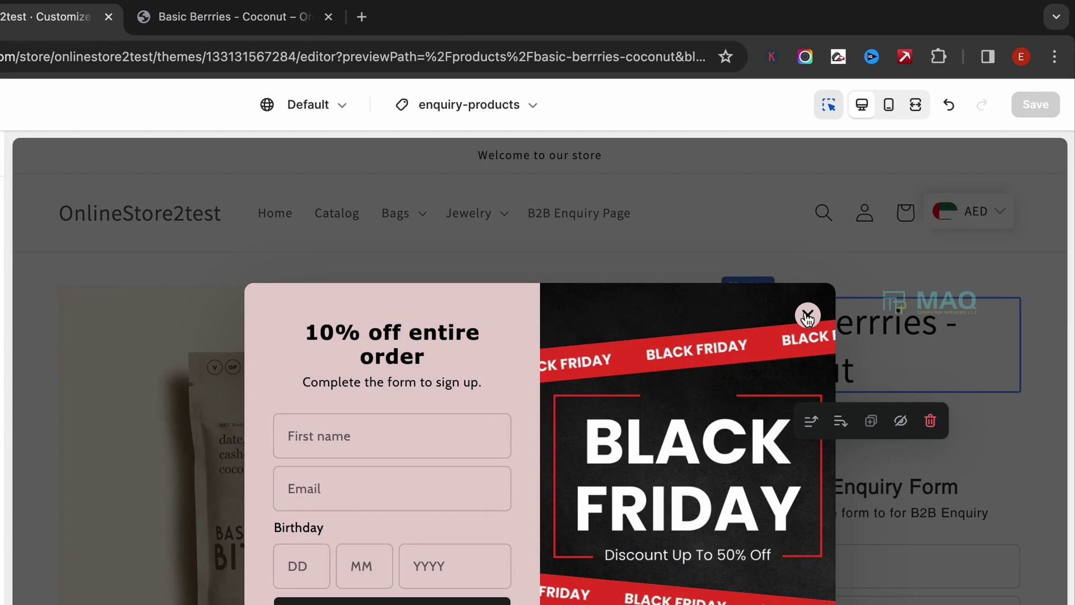
{"action": "left_click", "coordinate": [808, 315]}
- Check the B2B Enquiry Form on the Coconut product page preview, then return to the form editor
{"action": "left_click", "coordinate": [439, 35]}
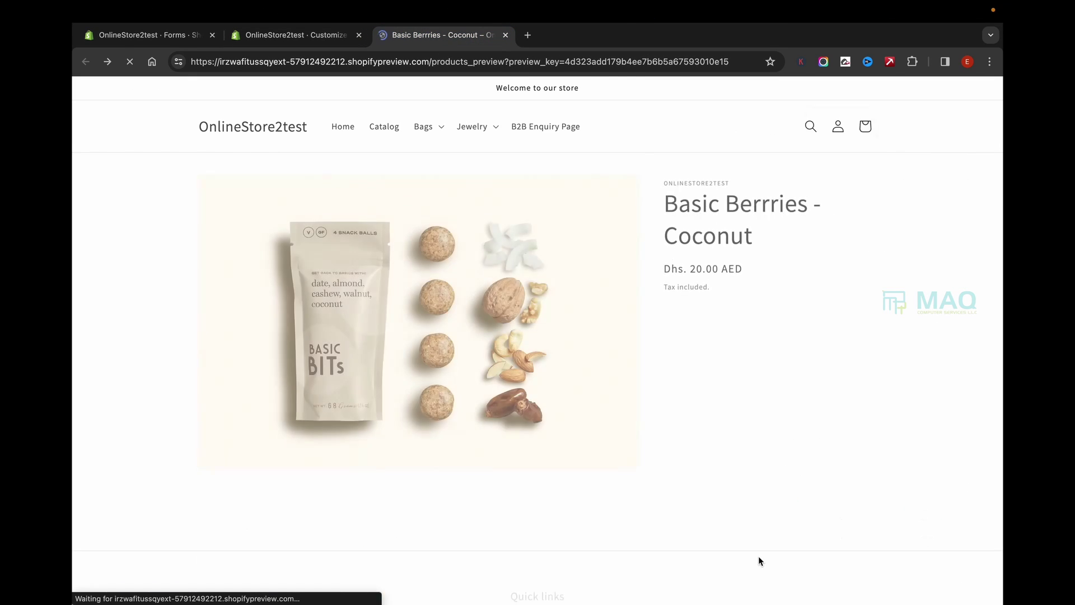
{"action": "scroll", "coordinate": [635, 230], "scroll_direction": "down", "scroll_amount": 2}
{"action": "left_click", "coordinate": [686, 271]}
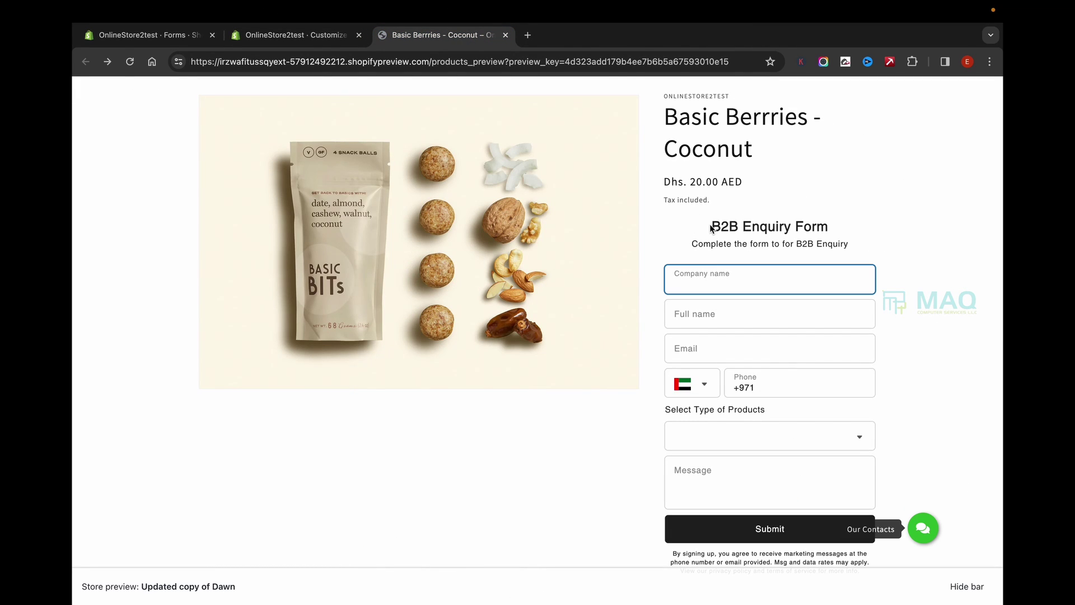
{"action": "left_click_drag", "start_coordinate": [710, 226], "coordinate": [834, 245]}
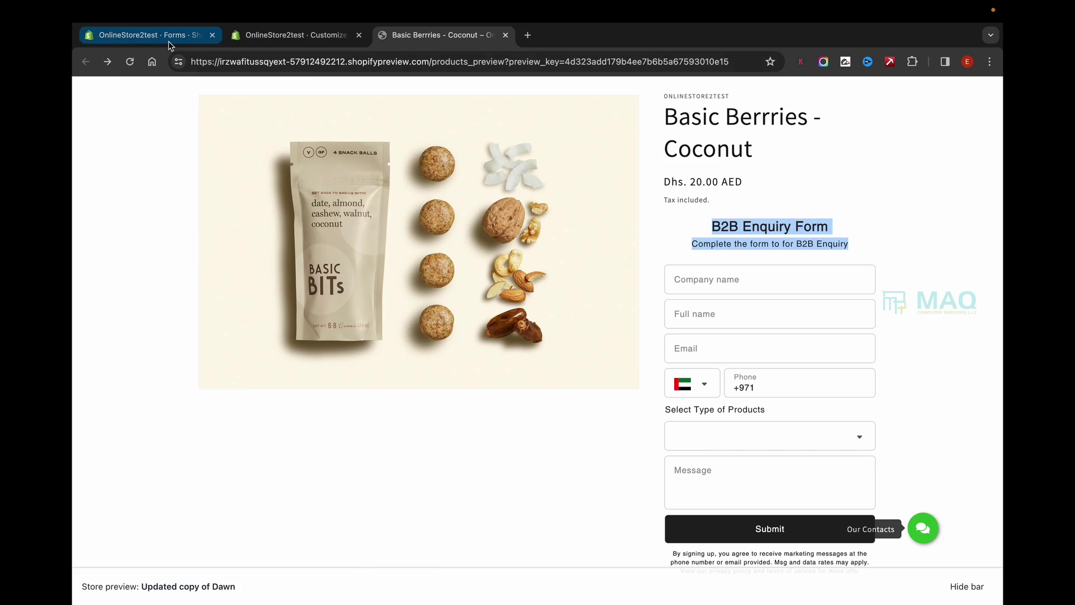
{"action": "left_click", "coordinate": [169, 45]}
{"action": "scroll", "coordinate": [408, 287], "scroll_direction": "up", "scroll_amount": 10}
{"action": "scroll", "coordinate": [422, 286], "scroll_direction": "up", "scroll_amount": 4}
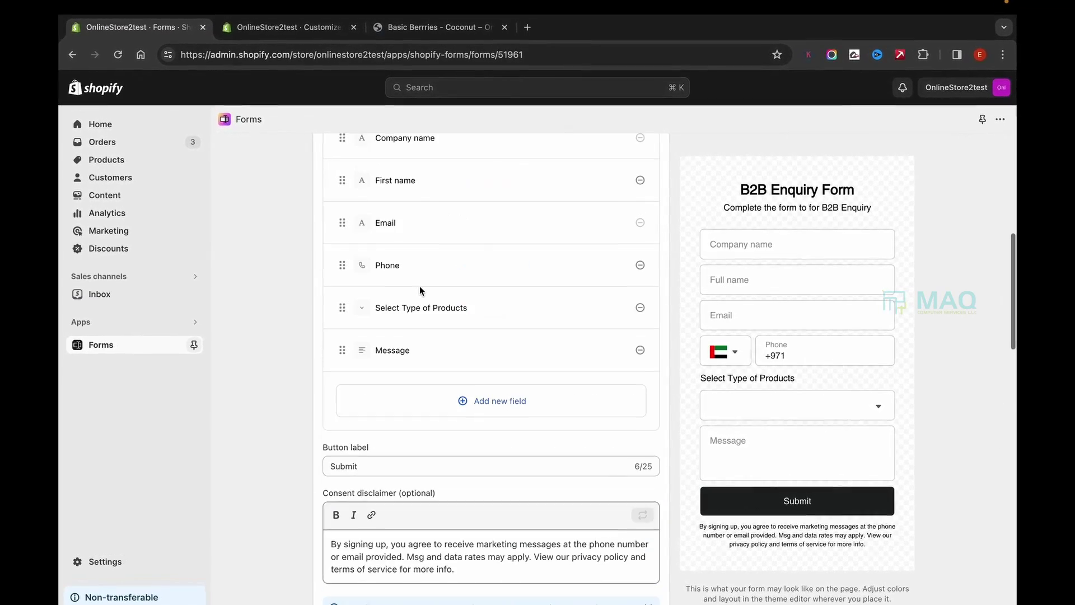
{"action": "scroll", "coordinate": [418, 286], "scroll_direction": "up", "scroll_amount": 6}
- Delete the form's title 'B2B Enquiry Form' and its description text
{"action": "left_click", "coordinate": [417, 315]}
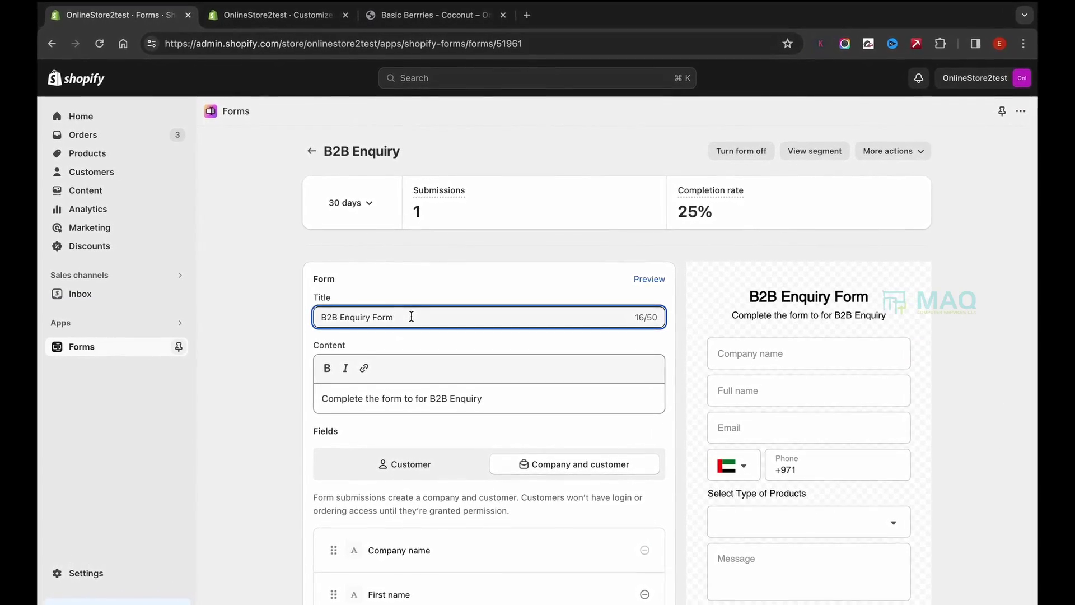
{"action": "left_click", "coordinate": [514, 397]}
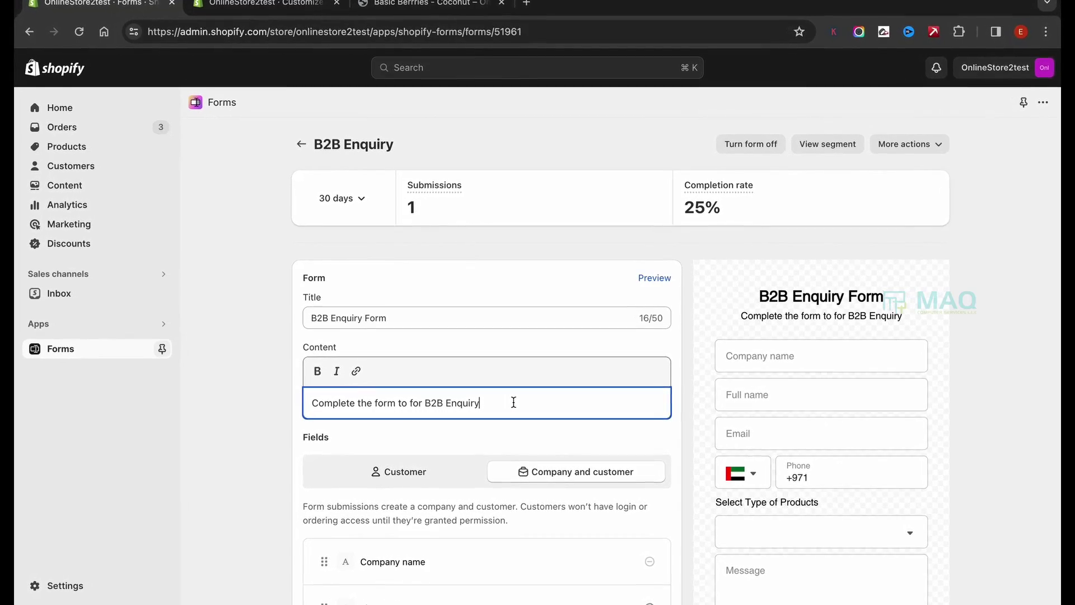
{"action": "left_click_drag", "start_coordinate": [401, 312], "coordinate": [187, 307]}
{"action": "key", "text": "BackSpace"}
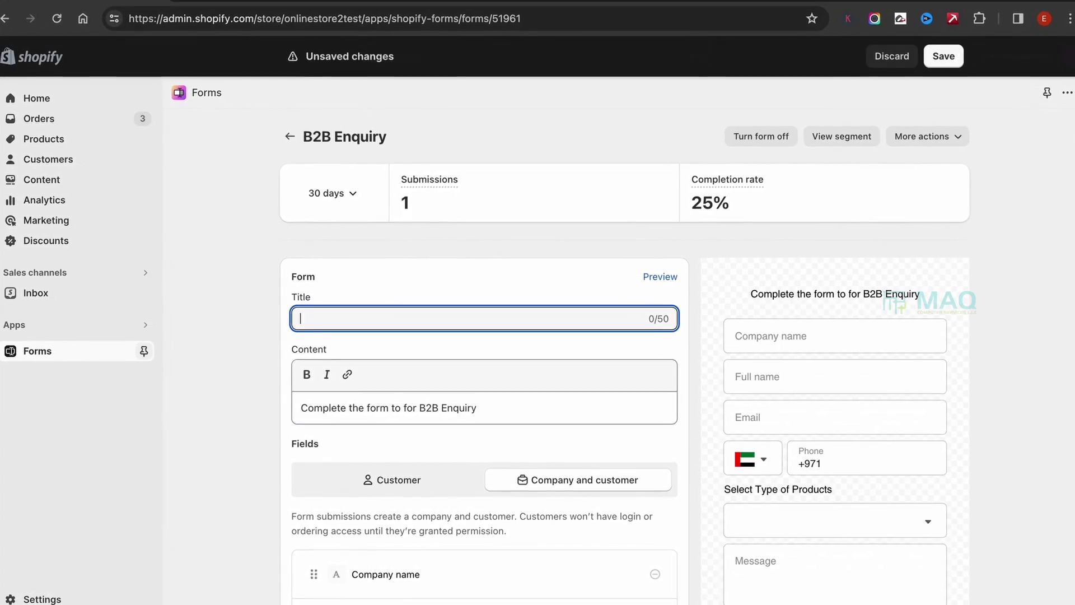
{"action": "left_click_drag", "start_coordinate": [477, 408], "coordinate": [115, 395]}
{"action": "key", "text": "BackSpace"}
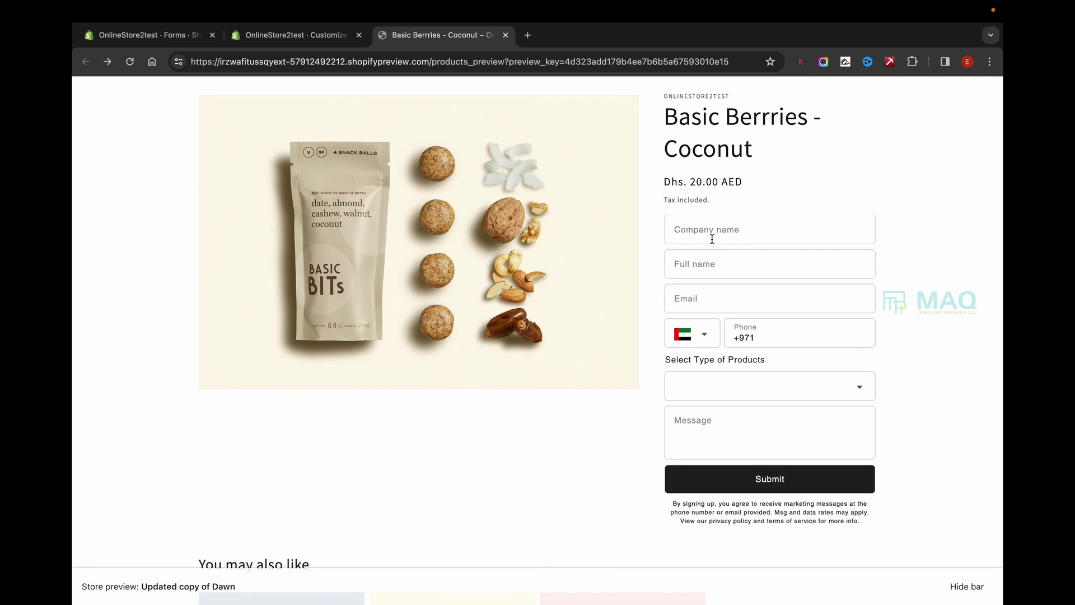
- Set the description to 'Fill the form below', save, and reload the product page
{"action": "left_click", "coordinate": [277, 36]}
{"action": "left_click", "coordinate": [175, 36]}
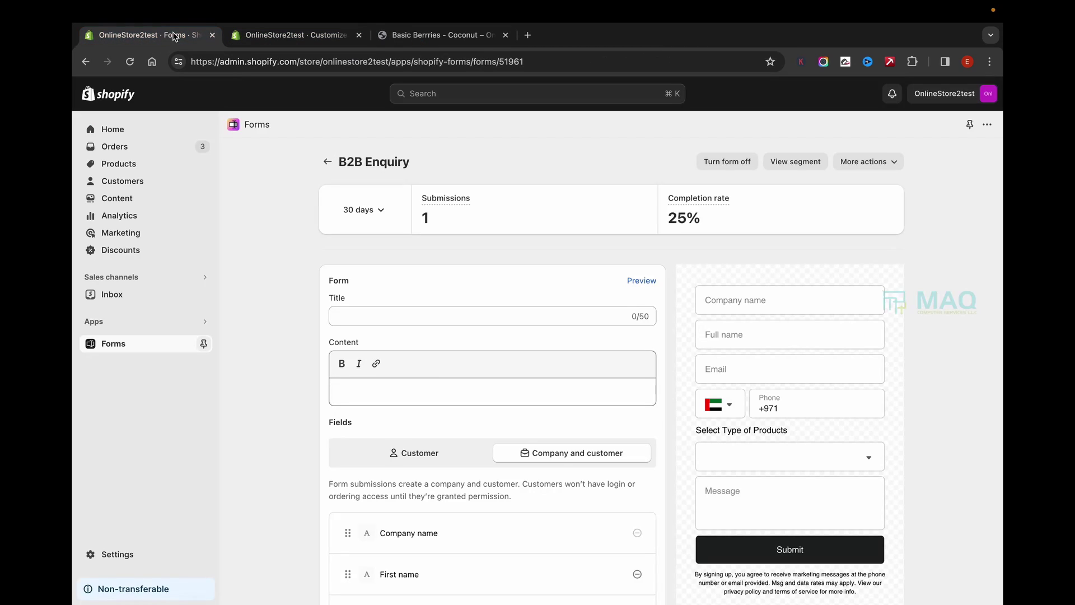
{"action": "left_click", "coordinate": [423, 384]}
{"action": "type", "text": "Fill "}
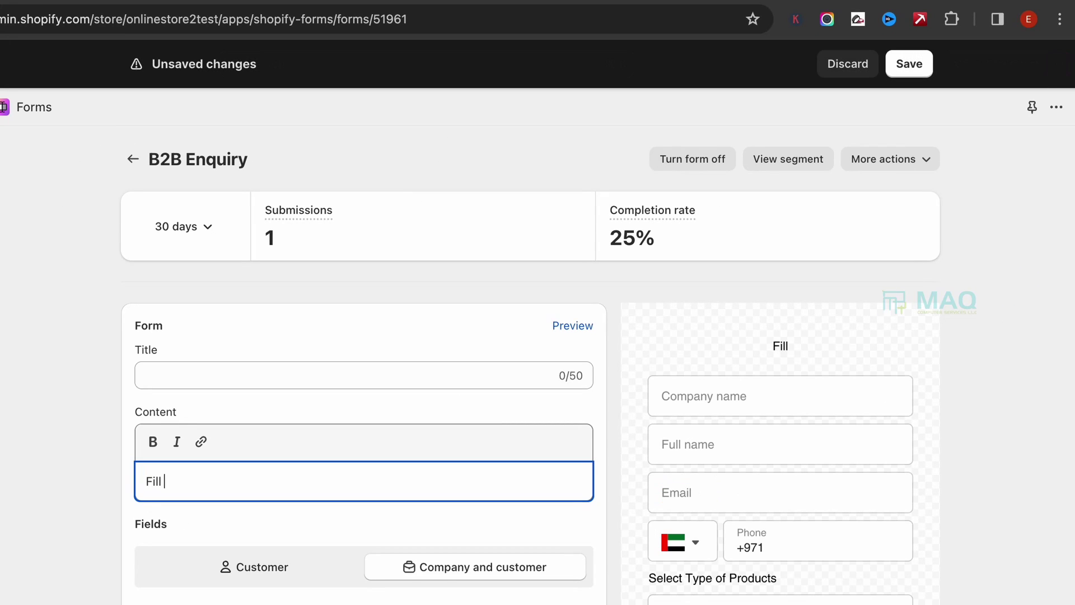
{"action": "type", "text": "the form below"}
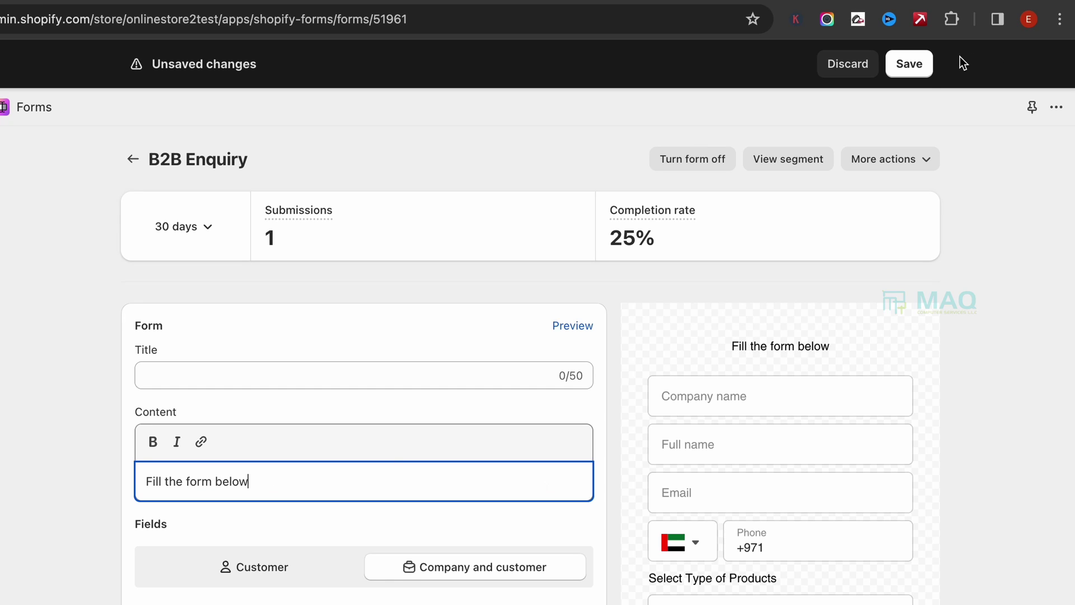
{"action": "left_click", "coordinate": [913, 66]}
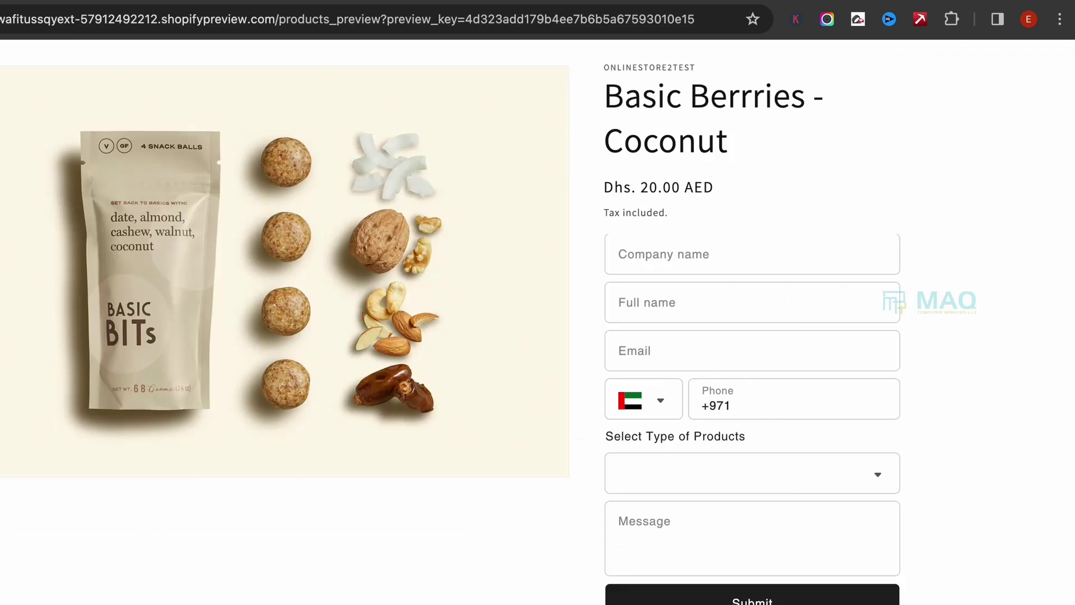
{"action": "key", "text": "super+r"}
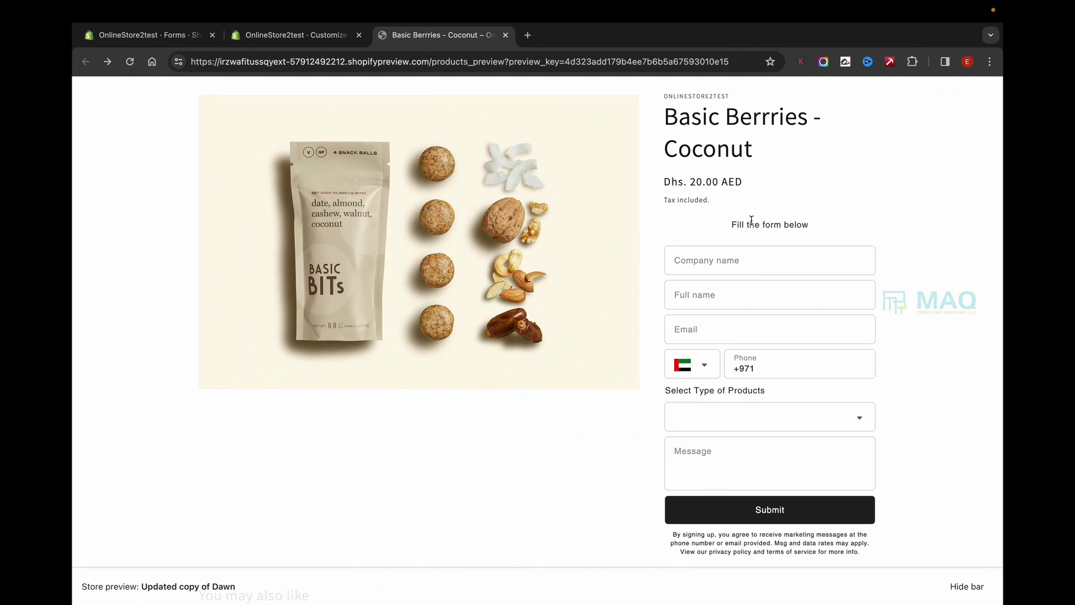
- Try the Company name field and product type dropdown, then return to the form's field list
{"action": "left_click", "coordinate": [683, 271]}
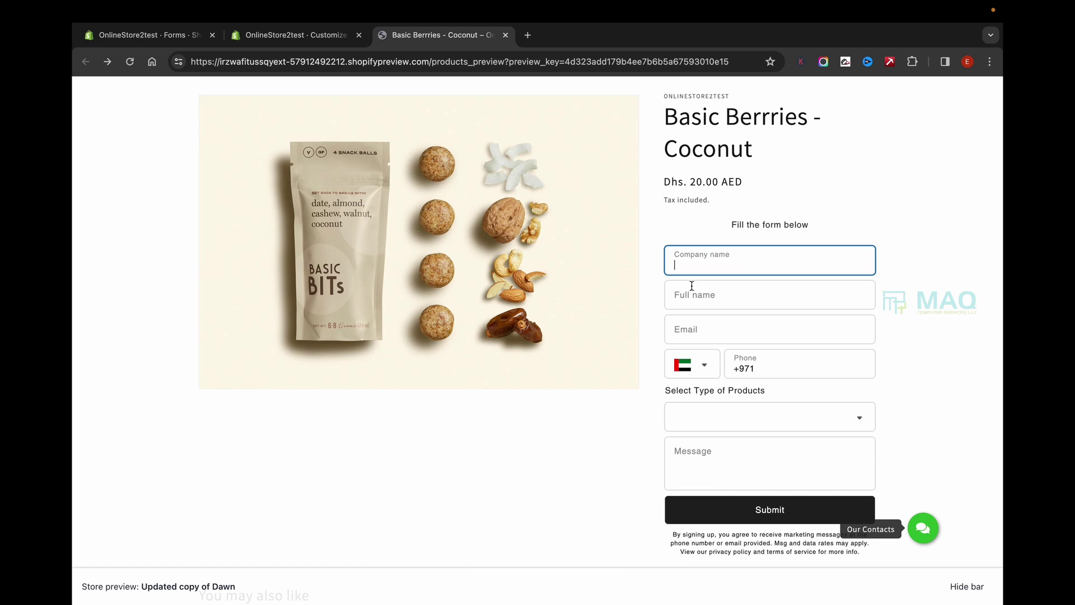
{"action": "scroll", "coordinate": [739, 355], "scroll_direction": "down", "scroll_amount": 5}
{"action": "scroll", "coordinate": [744, 284], "scroll_direction": "up", "scroll_amount": 6}
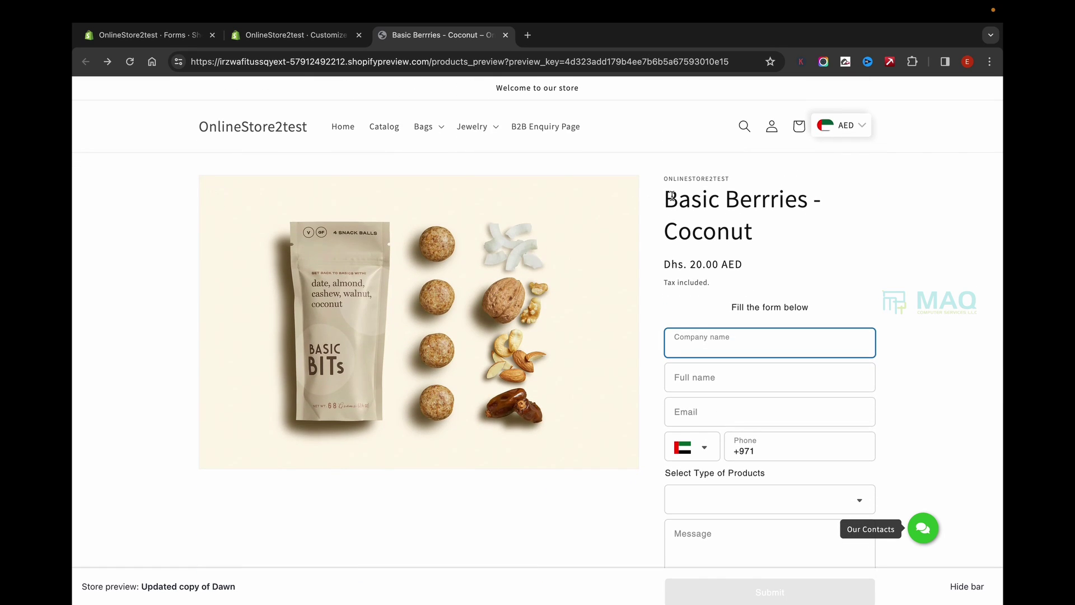
{"action": "left_click_drag", "start_coordinate": [661, 200], "coordinate": [798, 243]}
{"action": "left_click", "coordinate": [908, 325]}
{"action": "left_click", "coordinate": [778, 502]}
{"action": "left_click", "coordinate": [955, 360]}
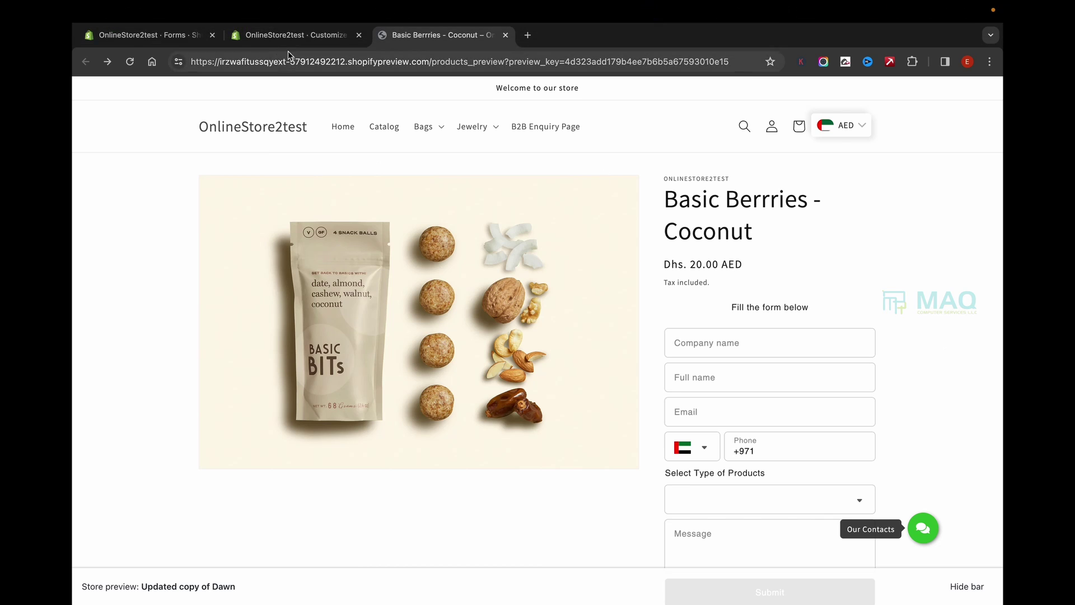
{"action": "left_click", "coordinate": [169, 40]}
{"action": "scroll", "coordinate": [626, 361], "scroll_direction": "down", "scroll_amount": 10}
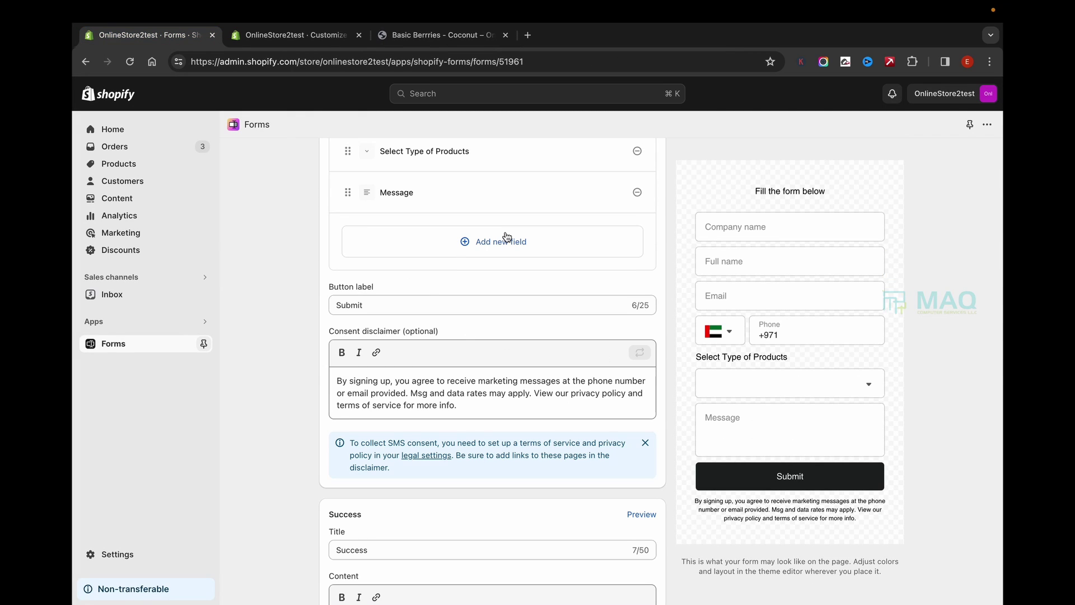
- Inspect the Select Type of Products field, keep its Dropdown display, cancel, and return to the preview
{"action": "scroll", "coordinate": [475, 179], "scroll_direction": "up", "scroll_amount": 3}
{"action": "left_click", "coordinate": [434, 232]}
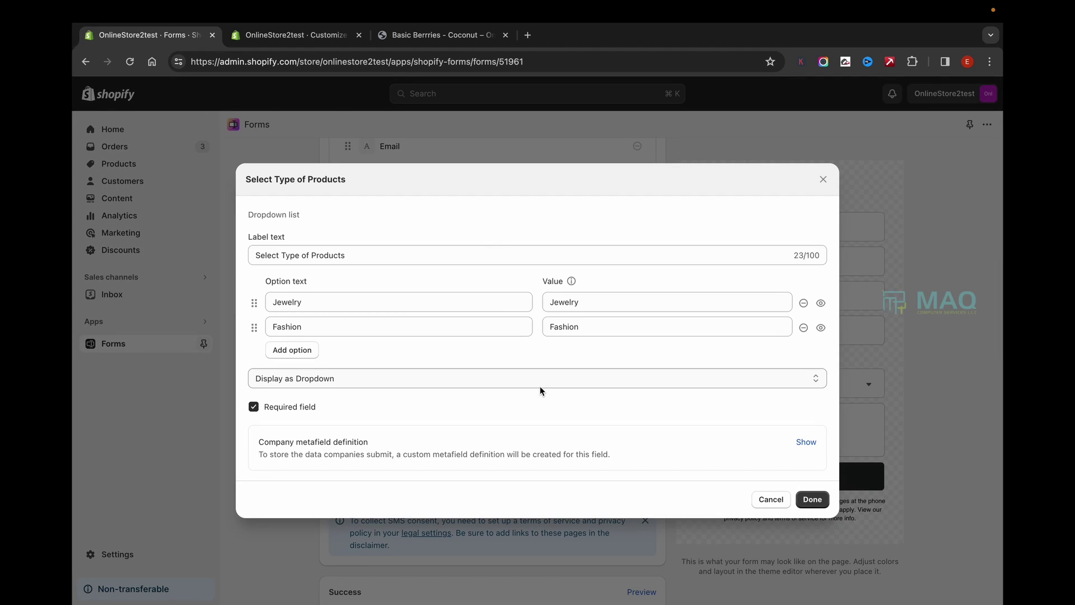
{"action": "left_click", "coordinate": [543, 378]}
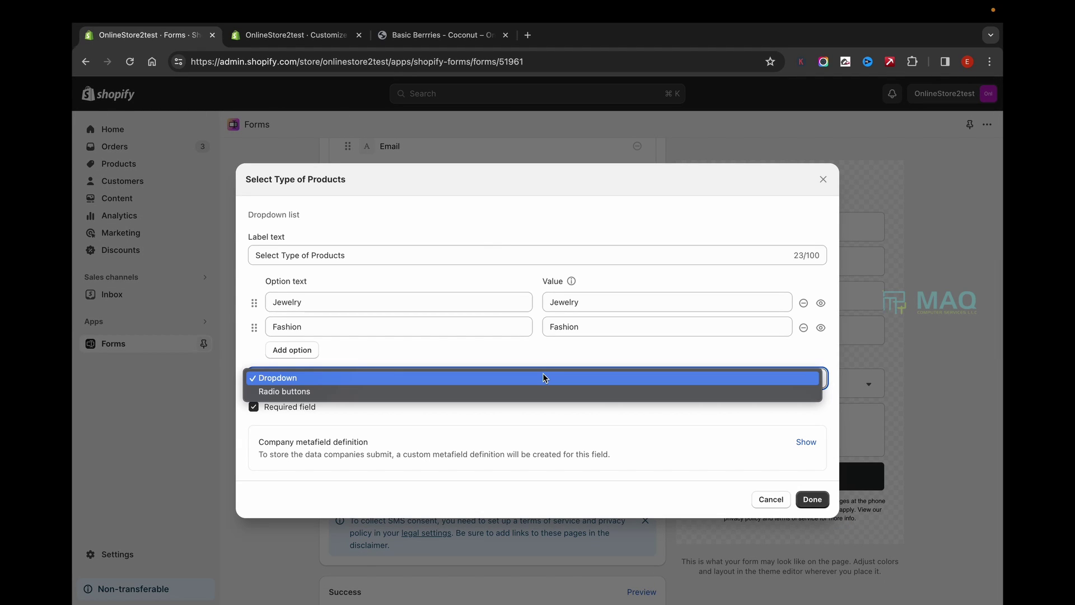
{"action": "left_click", "coordinate": [642, 203]}
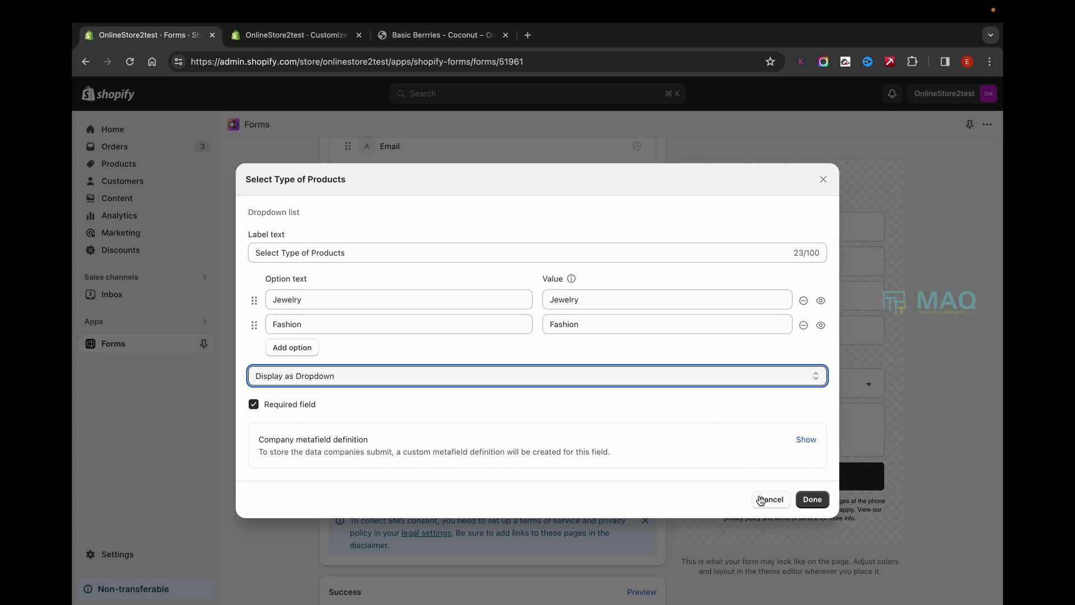
{"action": "left_click", "coordinate": [785, 505]}
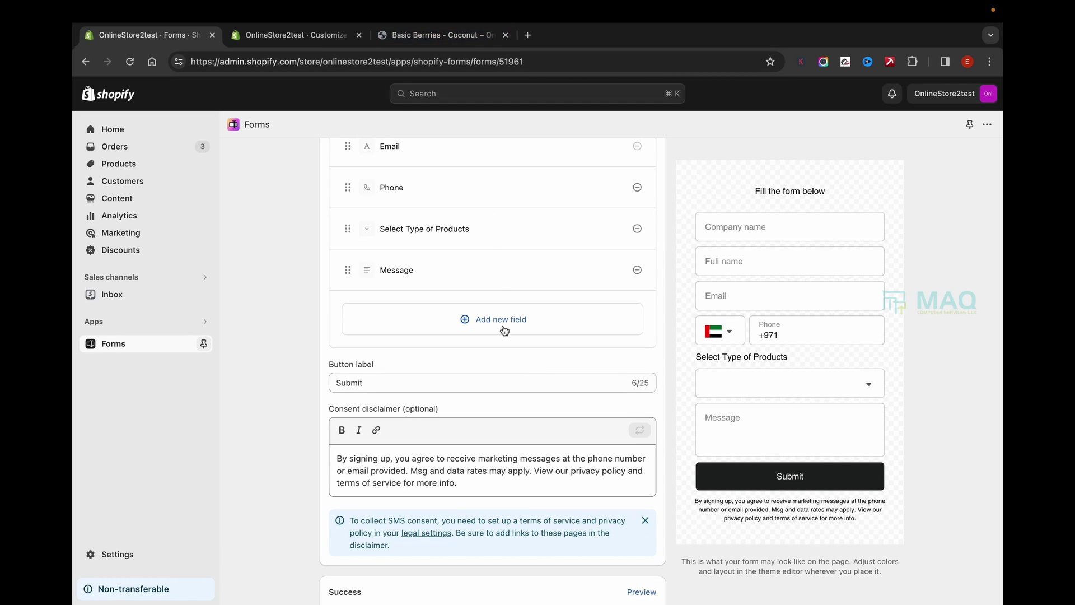
{"action": "left_click", "coordinate": [453, 35]}
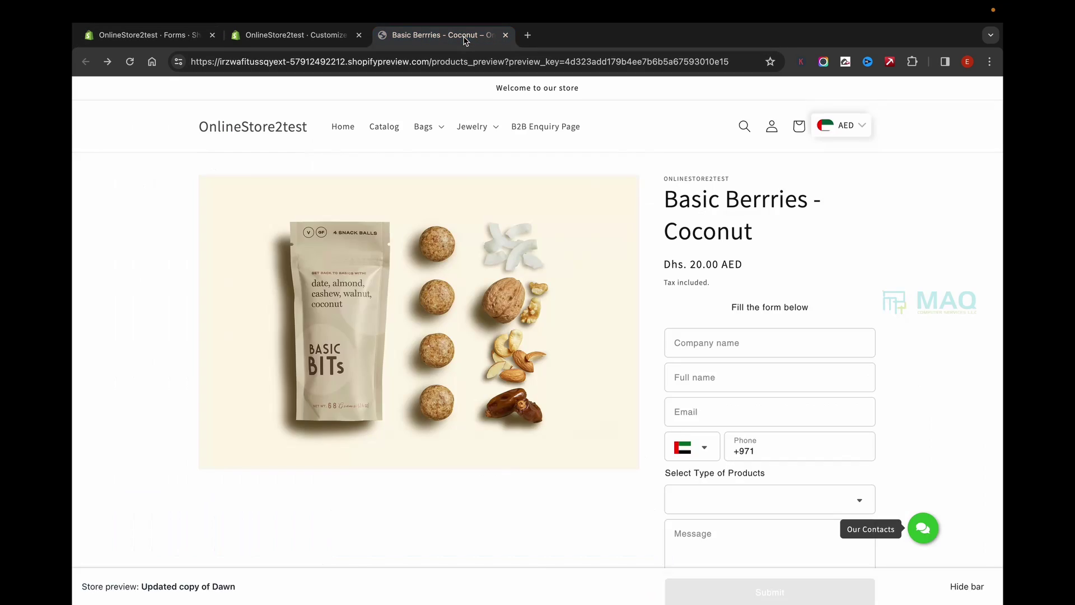
{"action": "scroll", "coordinate": [694, 235], "scroll_direction": "down", "scroll_amount": 1}
{"action": "scroll", "coordinate": [735, 307], "scroll_direction": "down", "scroll_amount": 3}
{"action": "scroll", "coordinate": [762, 305], "scroll_direction": "up", "scroll_amount": 3}
{"action": "left_click", "coordinate": [698, 340]}
{"action": "left_click", "coordinate": [853, 248]}
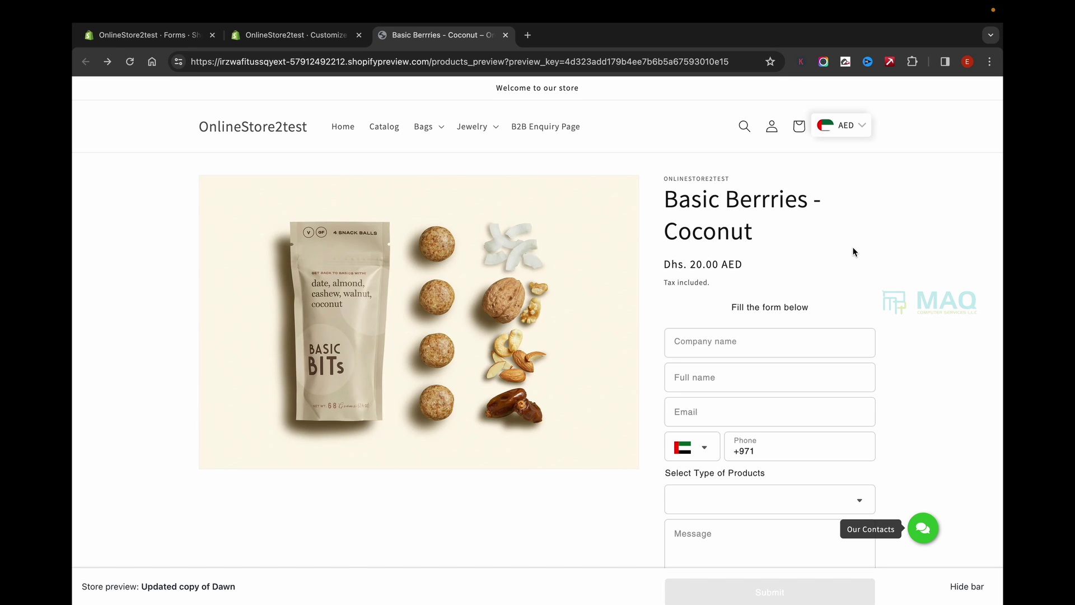